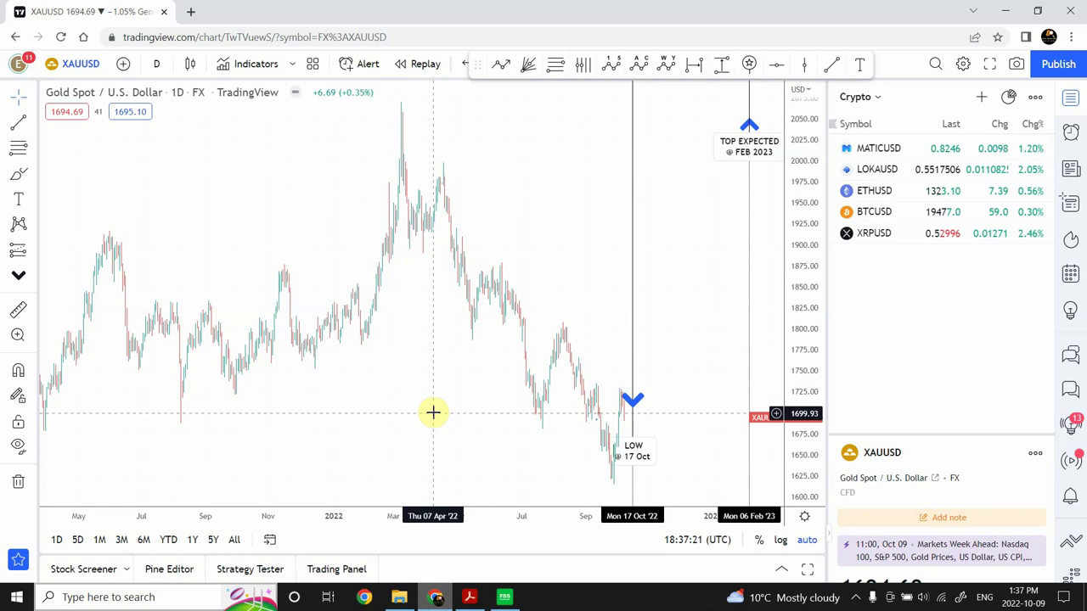
Step: Switch the gold chart to the 1 week interval
drag(433, 413, 266, 362)
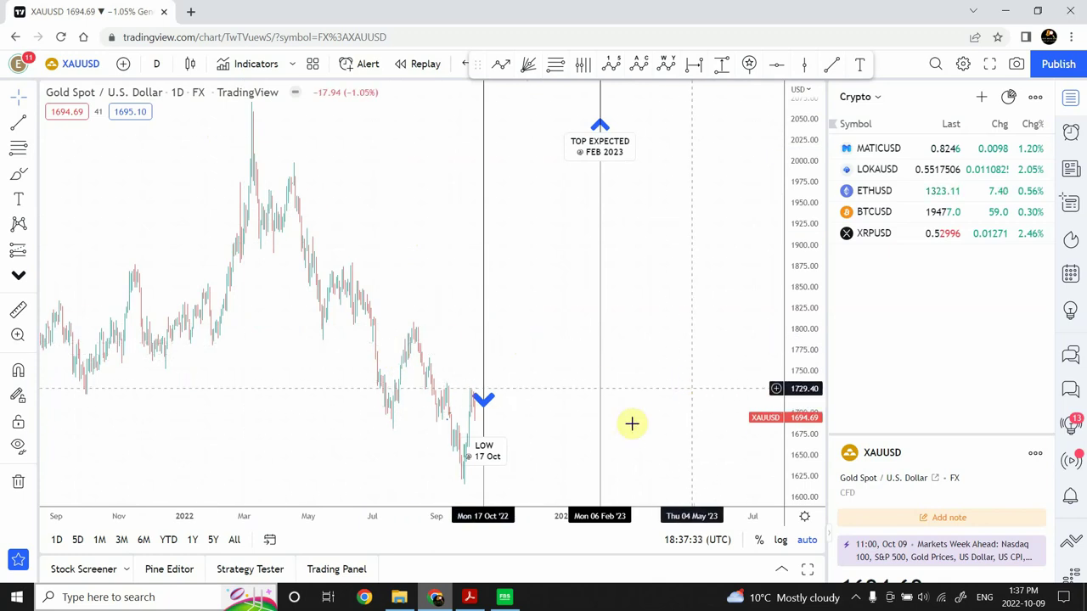
mouse_move(558, 461)
click(399, 477)
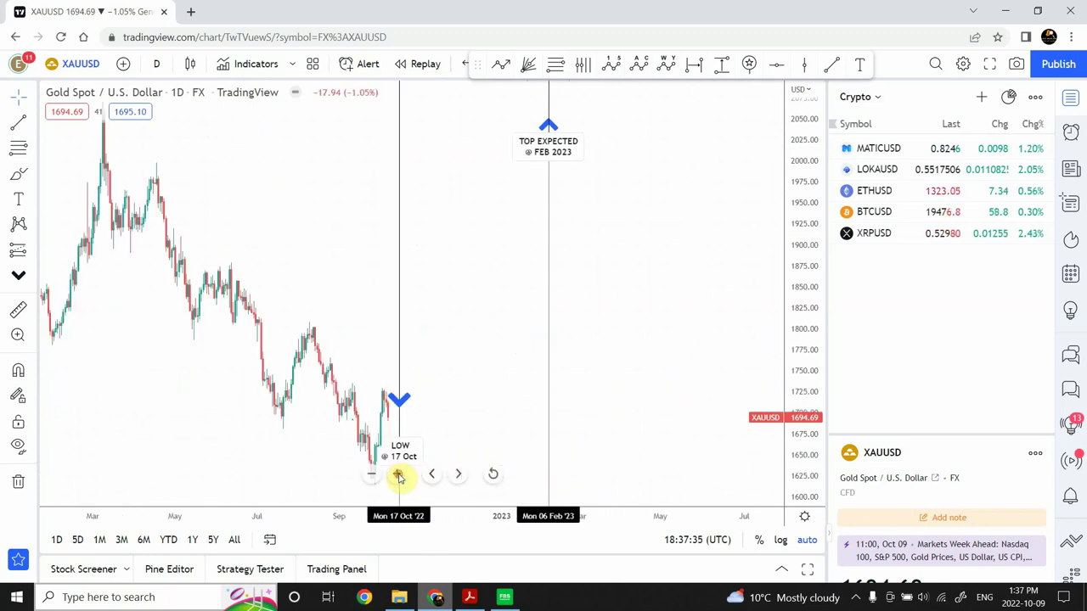
drag(374, 357, 798, 384)
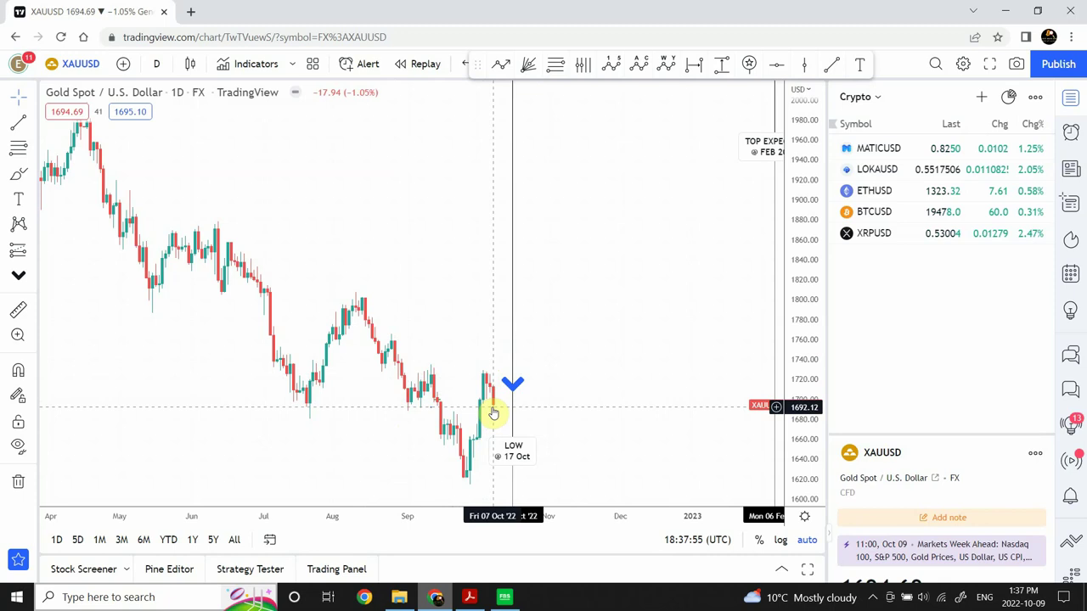
click(159, 68)
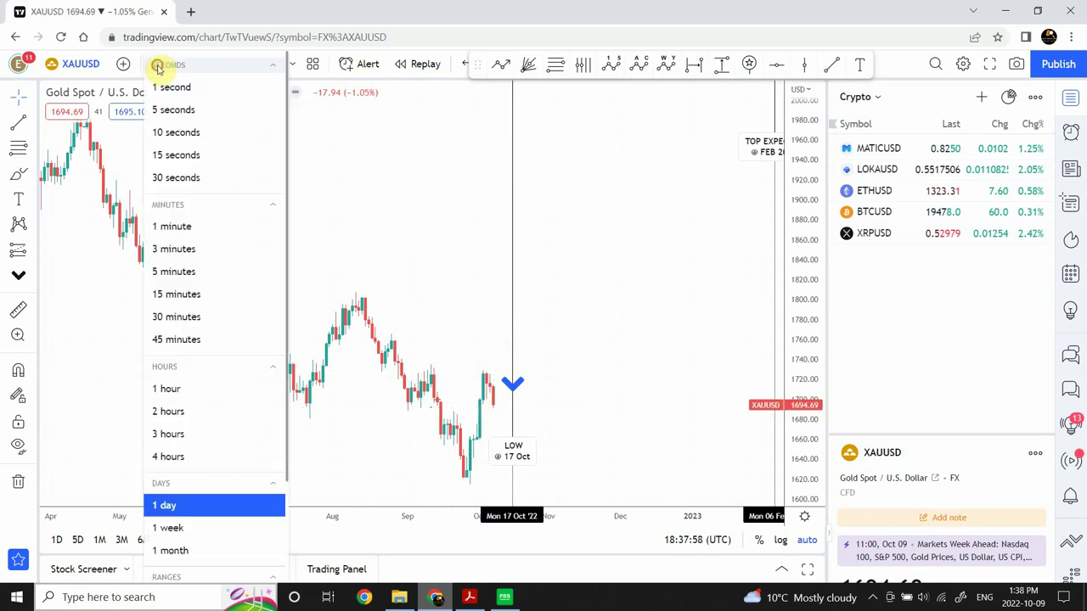
click(188, 533)
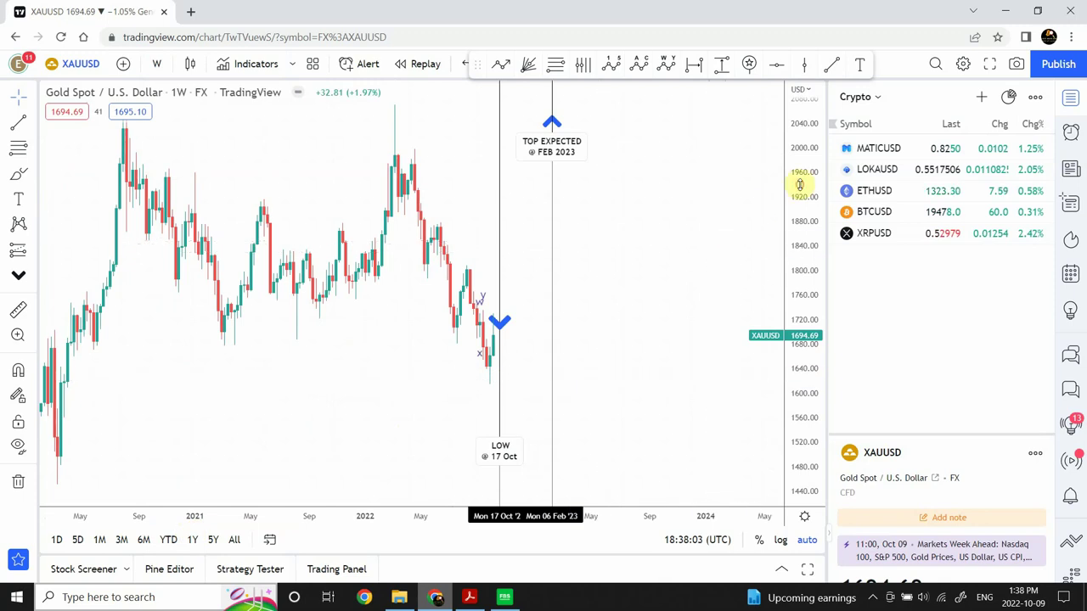
Step: Examine the long-term weekly wave count, from wave (3) through a, b and c to the wave (4) target near the 890.87 line
click(374, 478)
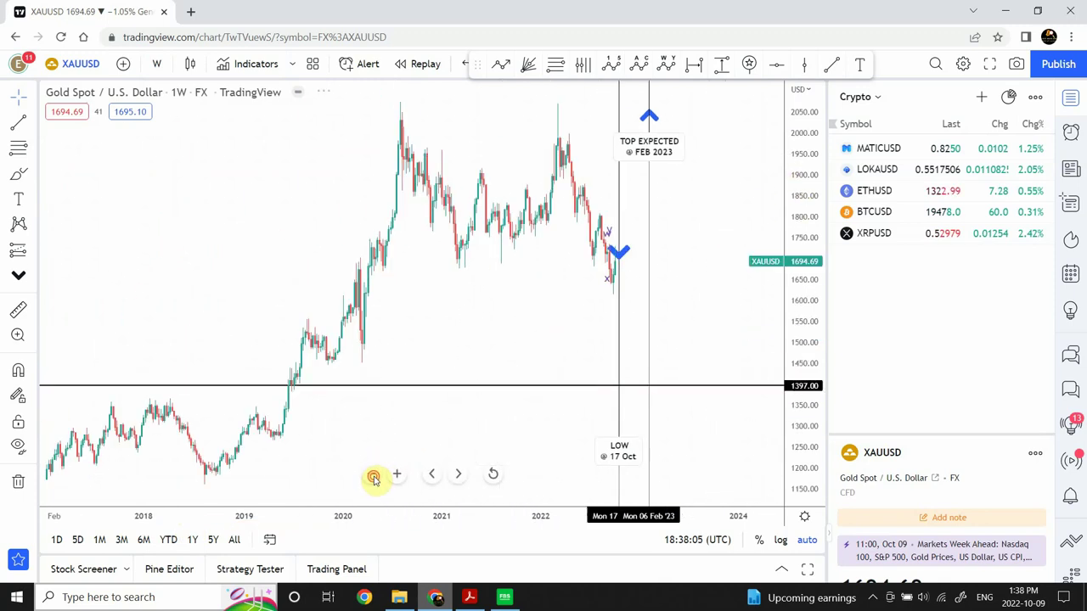
click(373, 478)
click(374, 478)
click(375, 478)
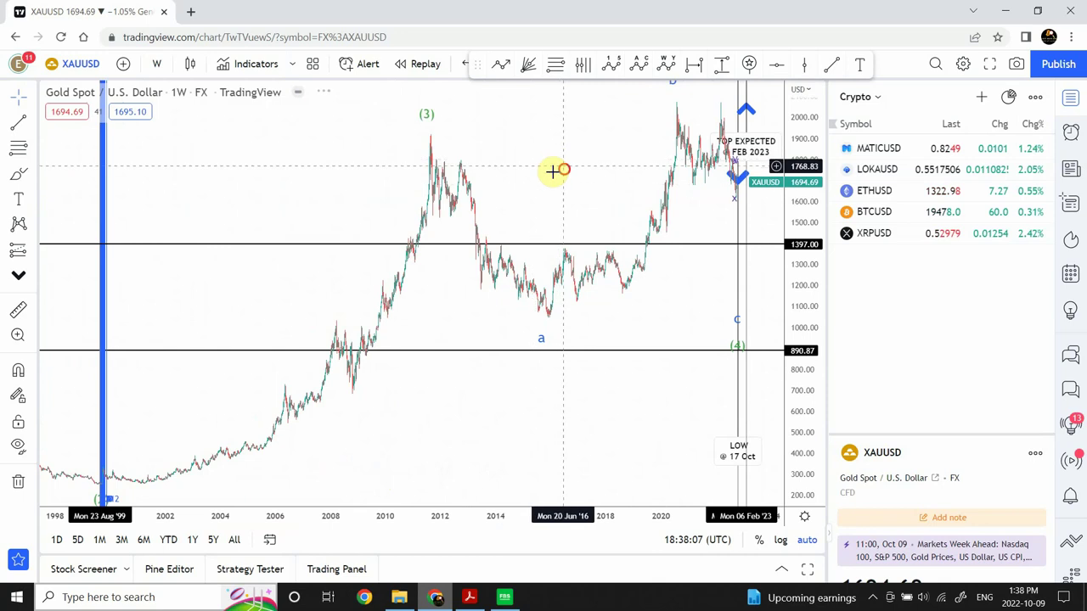
drag(554, 172, 431, 174)
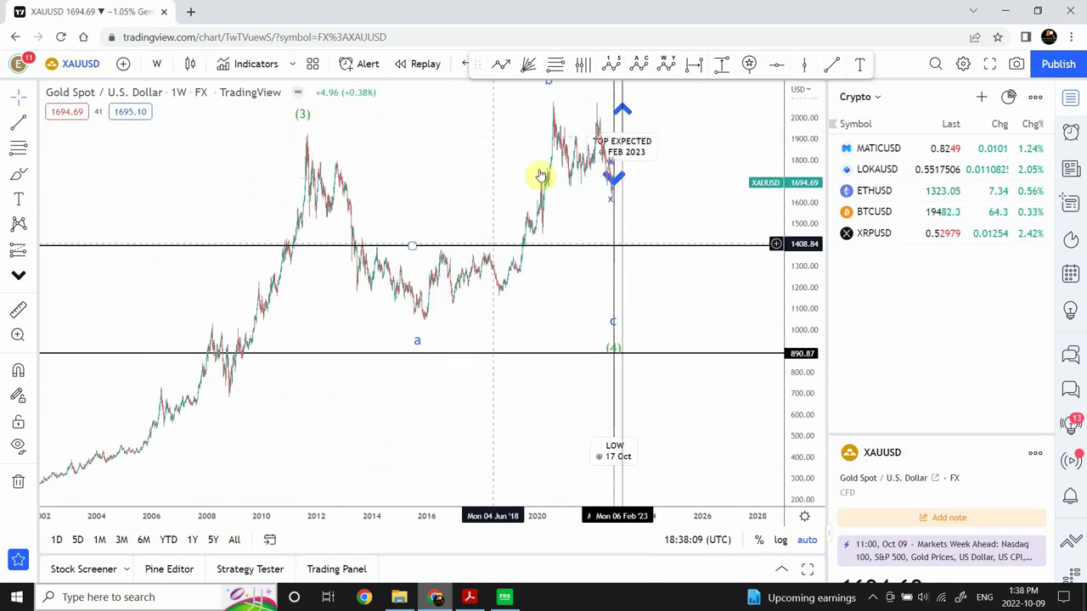
click(617, 331)
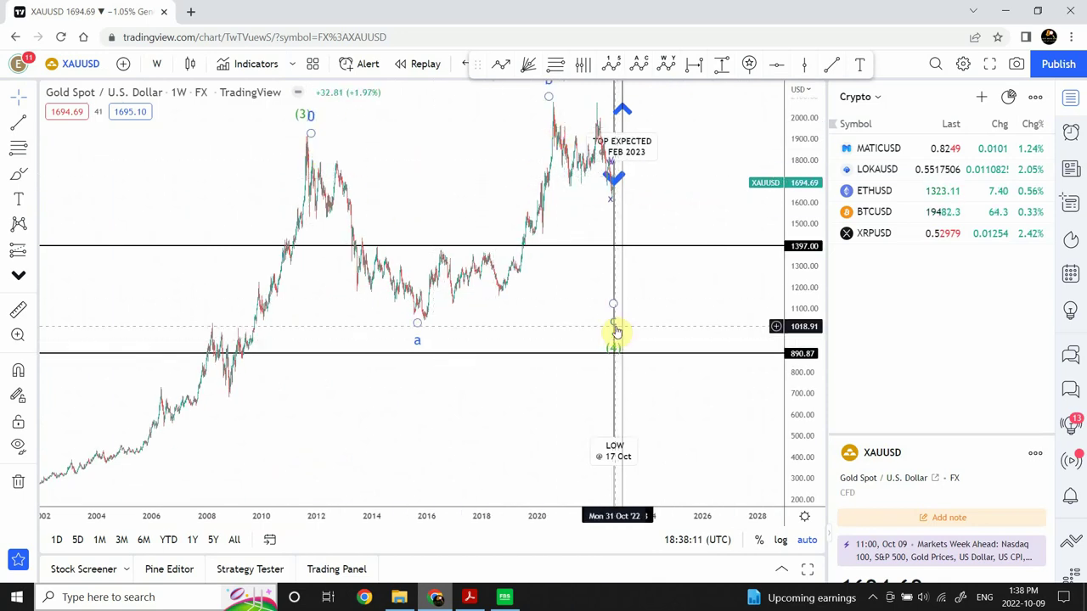
click(621, 360)
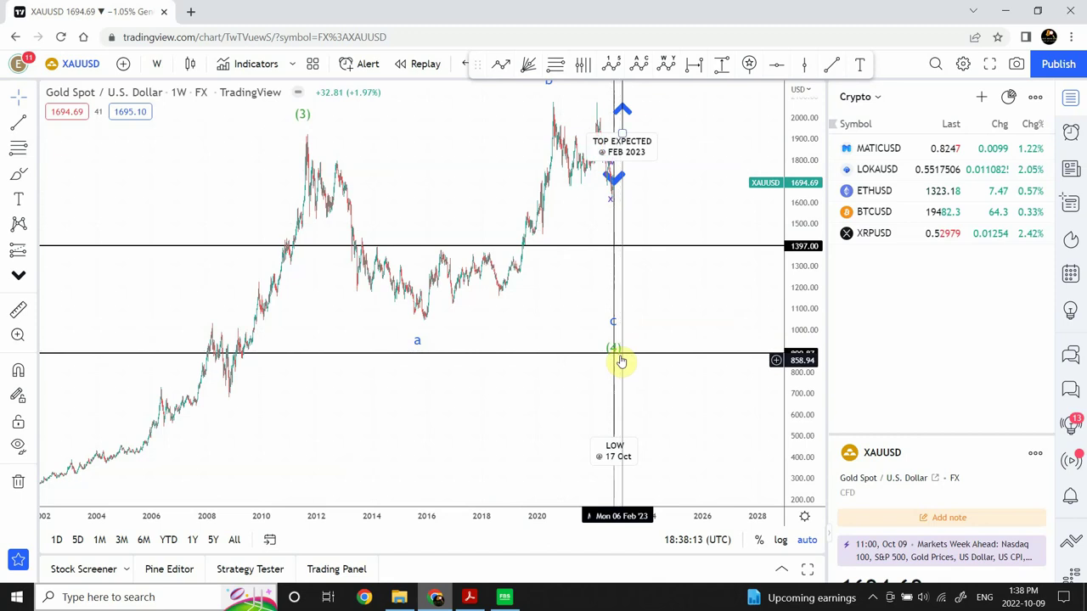
click(620, 358)
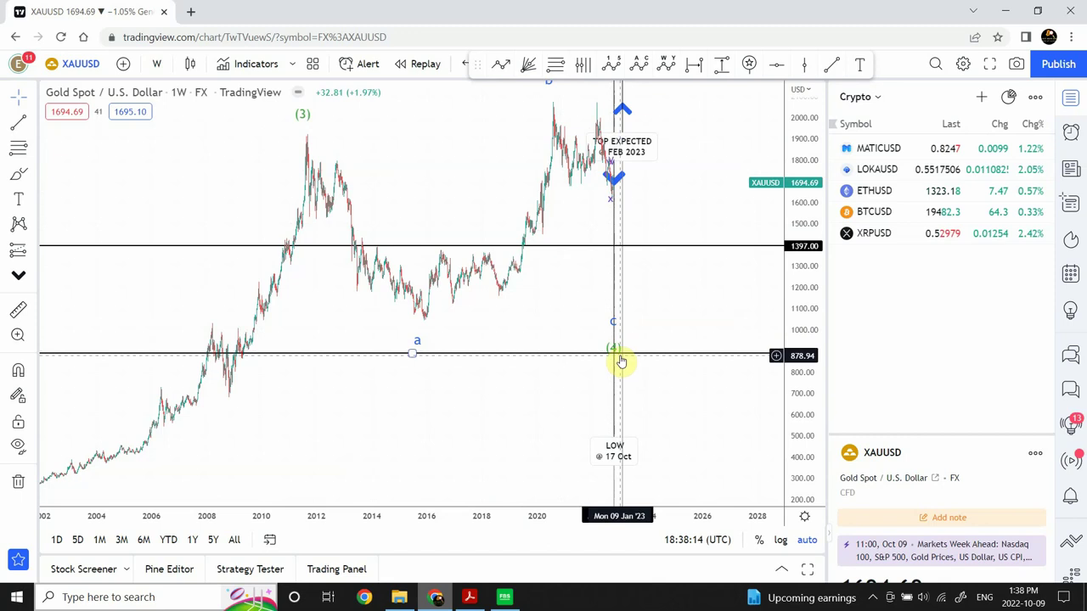
click(658, 289)
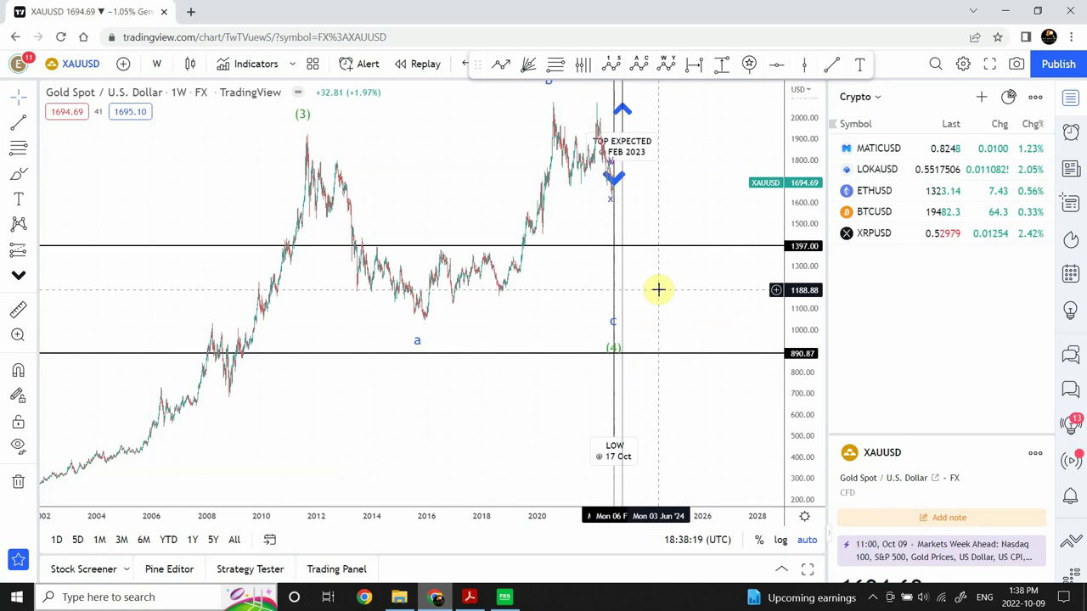
Step: Return the chart to the 1 day interval and examine the 2022 decline leading to the 17 Oct low marker
click(159, 65)
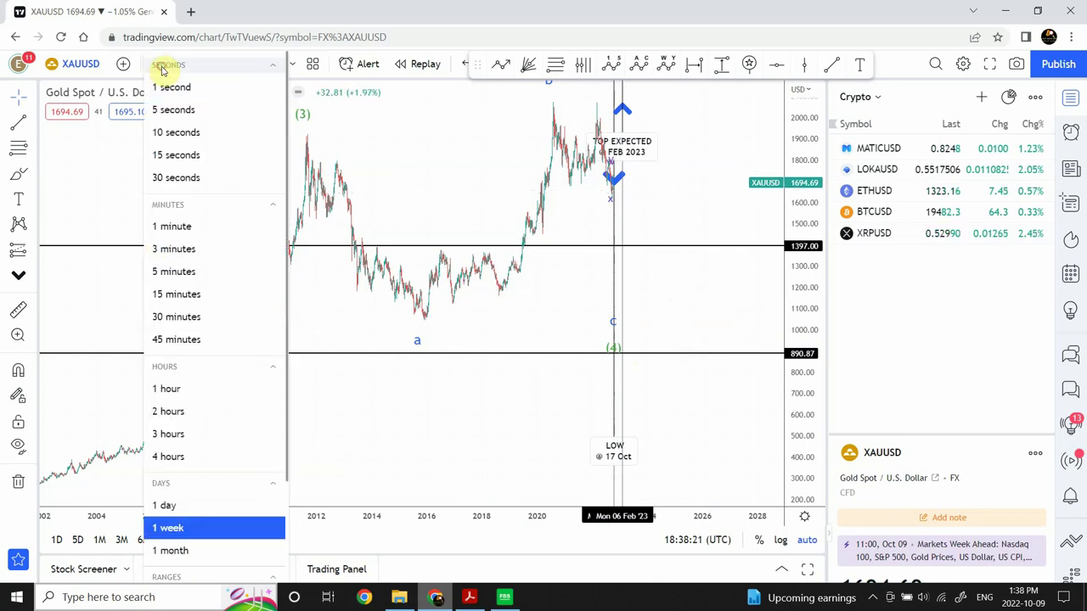
click(169, 506)
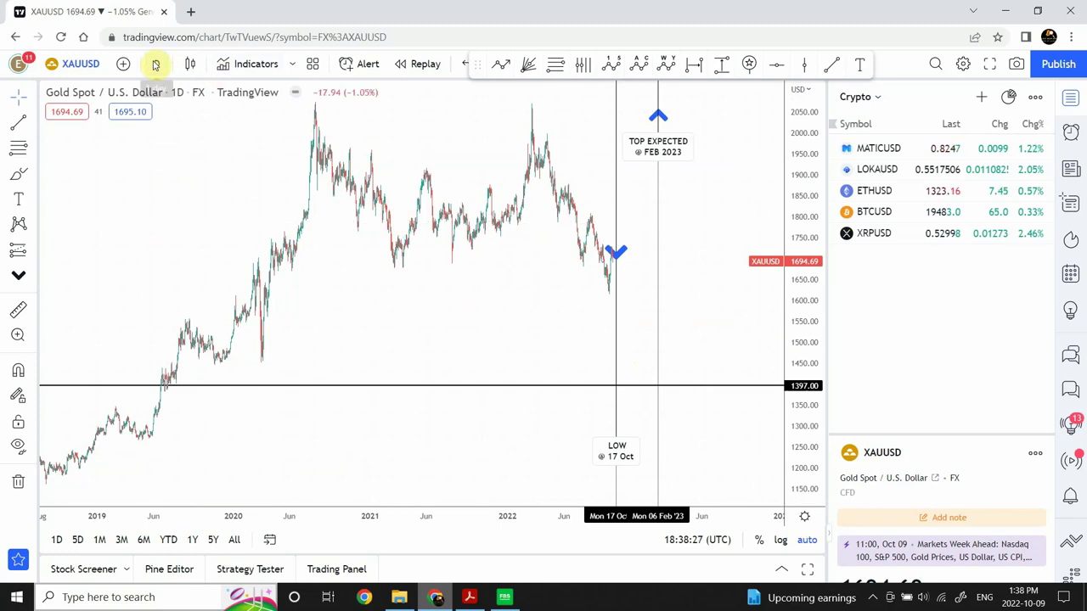
mouse_move(446, 473)
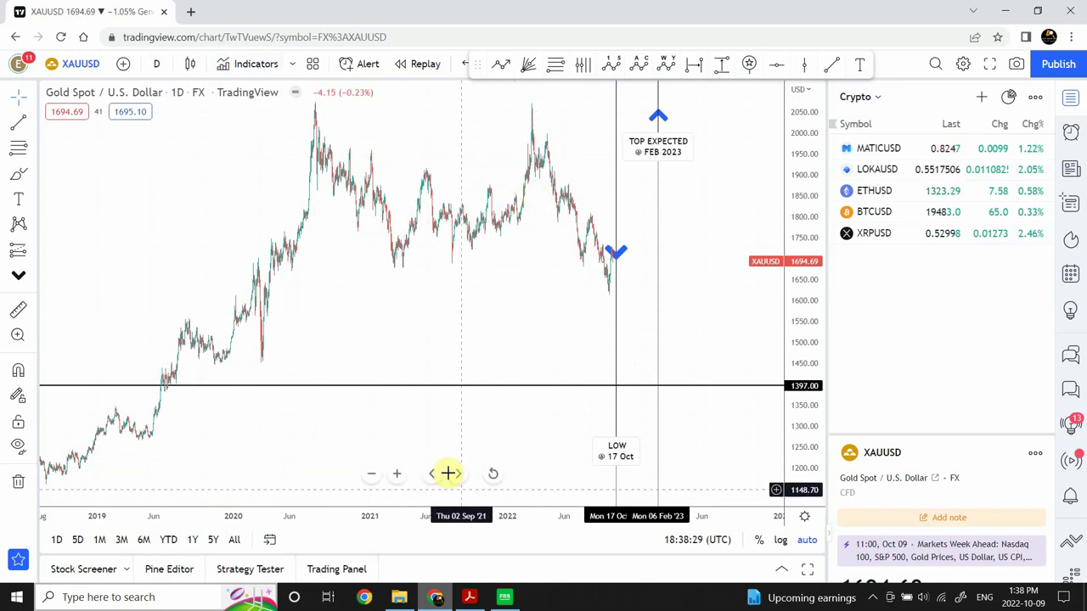
click(399, 476)
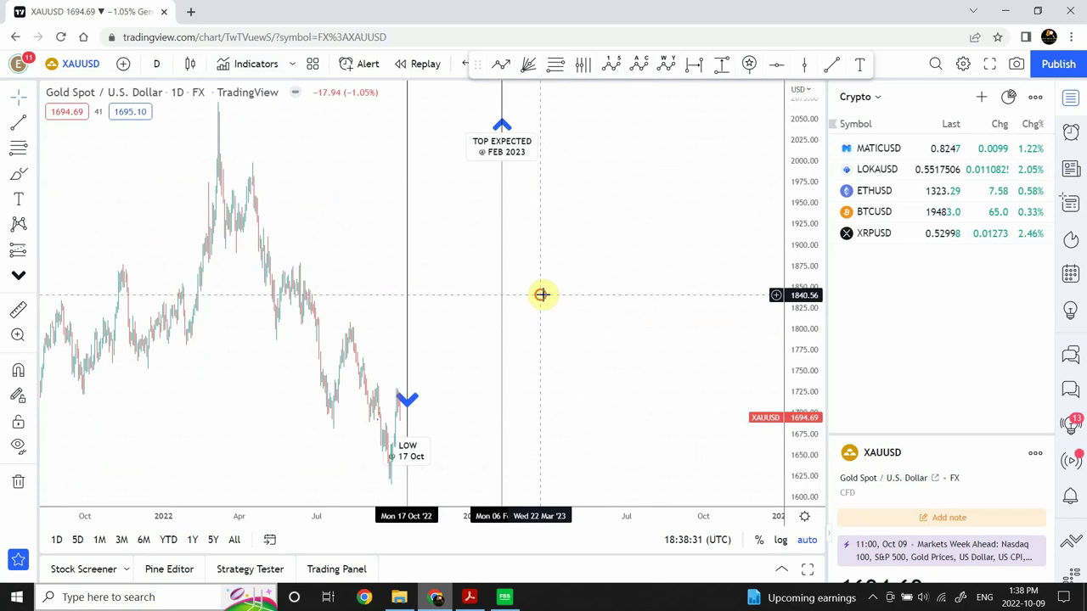
drag(542, 295, 716, 300)
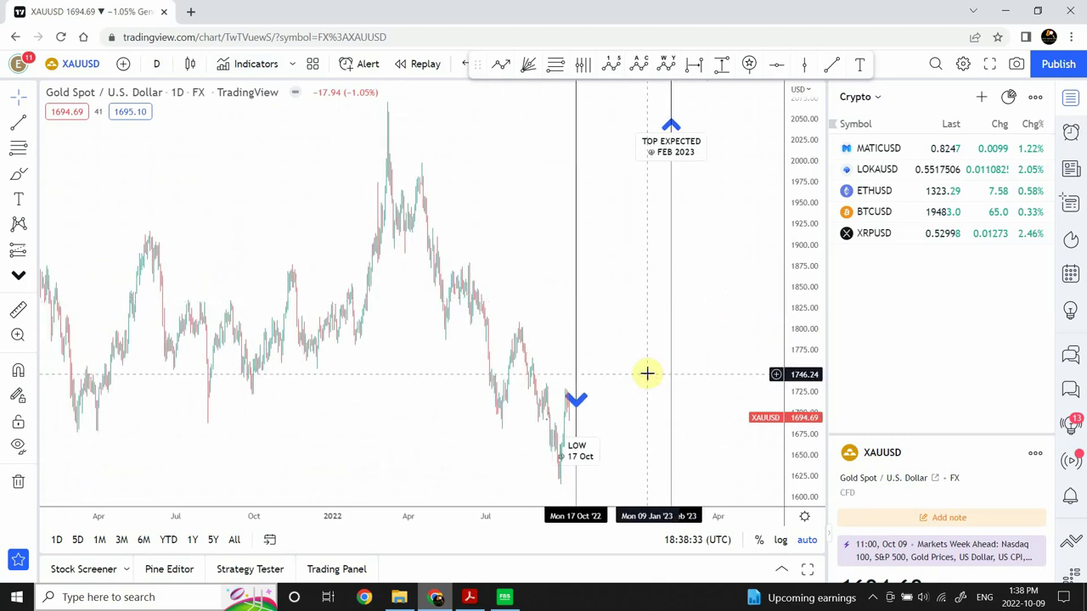
mouse_move(416, 454)
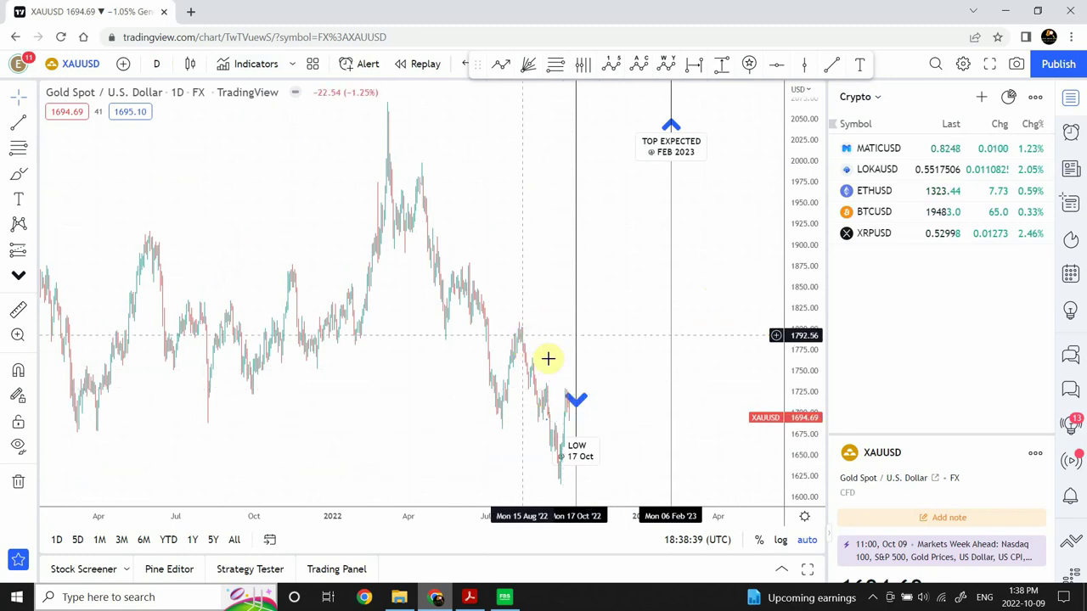
click(567, 411)
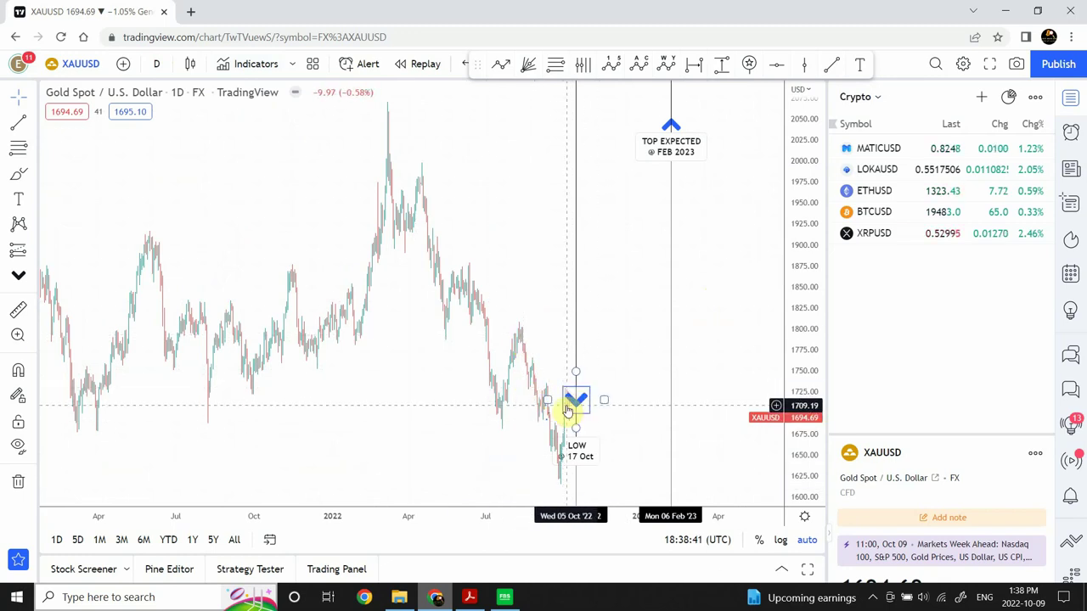
click(413, 182)
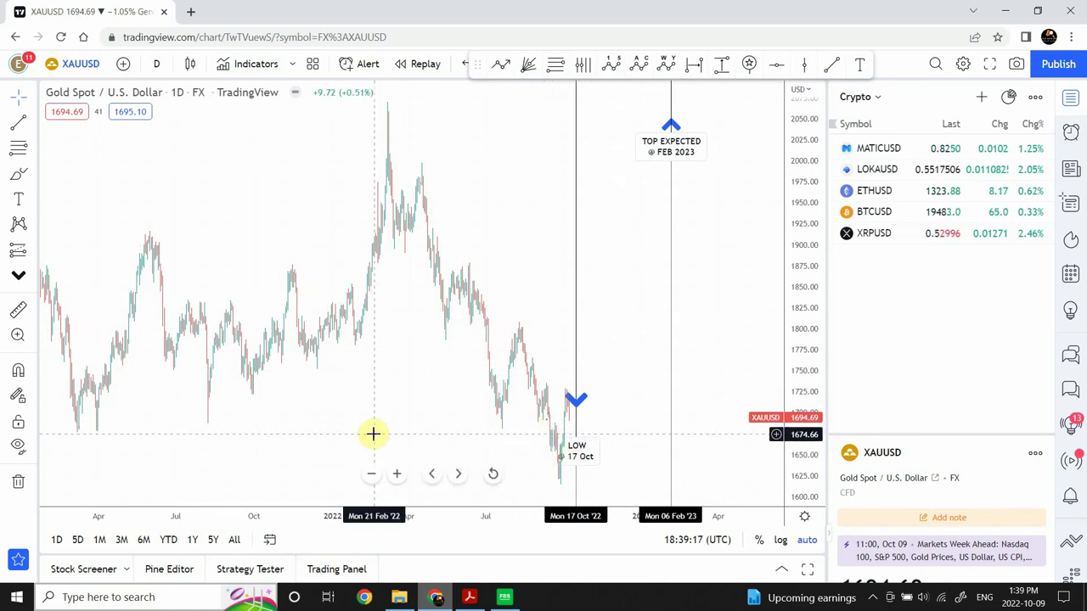
Step: Draw an Elliott Impulse Wave (12345) down the decline from the March 2022 peak near 2058 to the July 2022 low near 1680
click(397, 473)
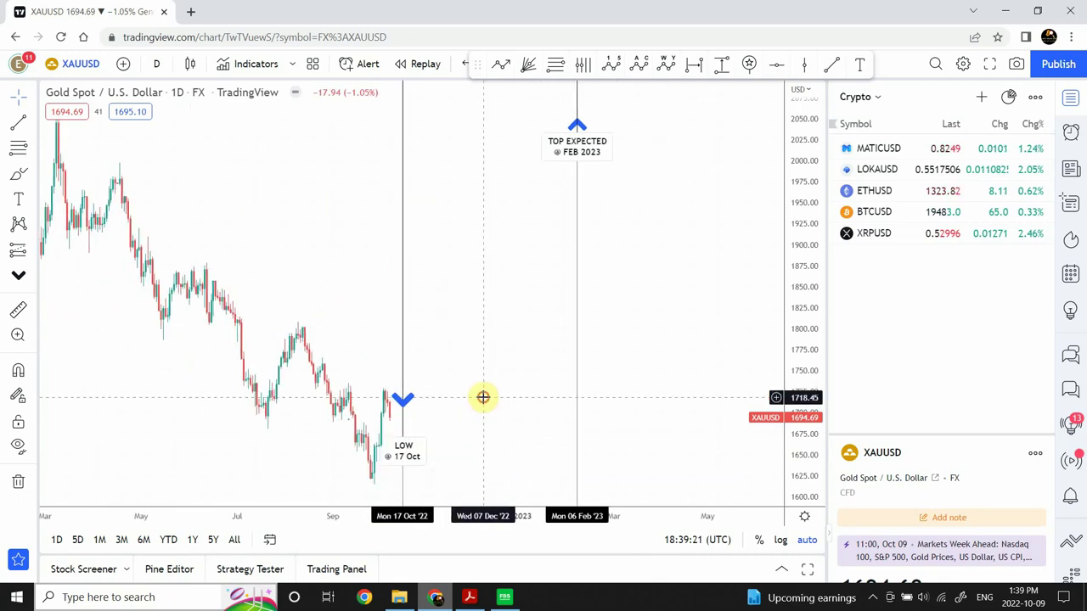
drag(483, 395, 684, 373)
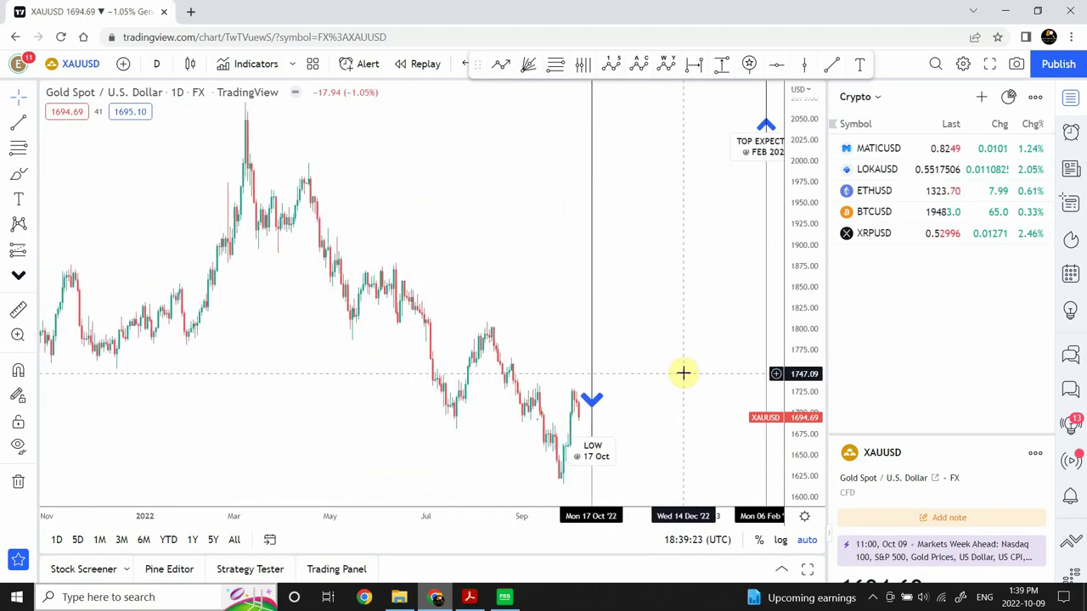
click(611, 68)
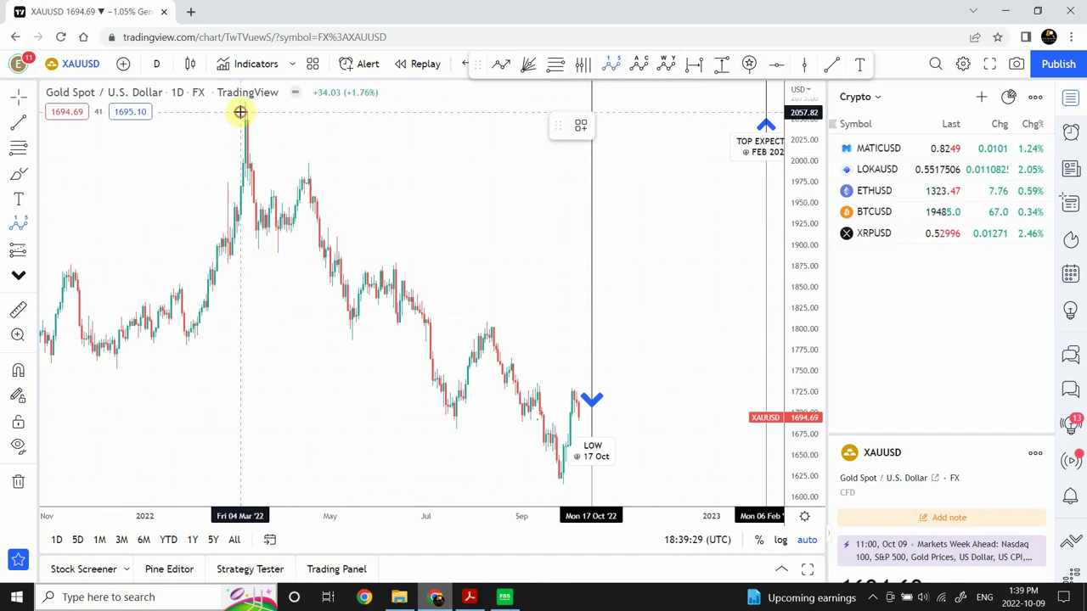
click(252, 252)
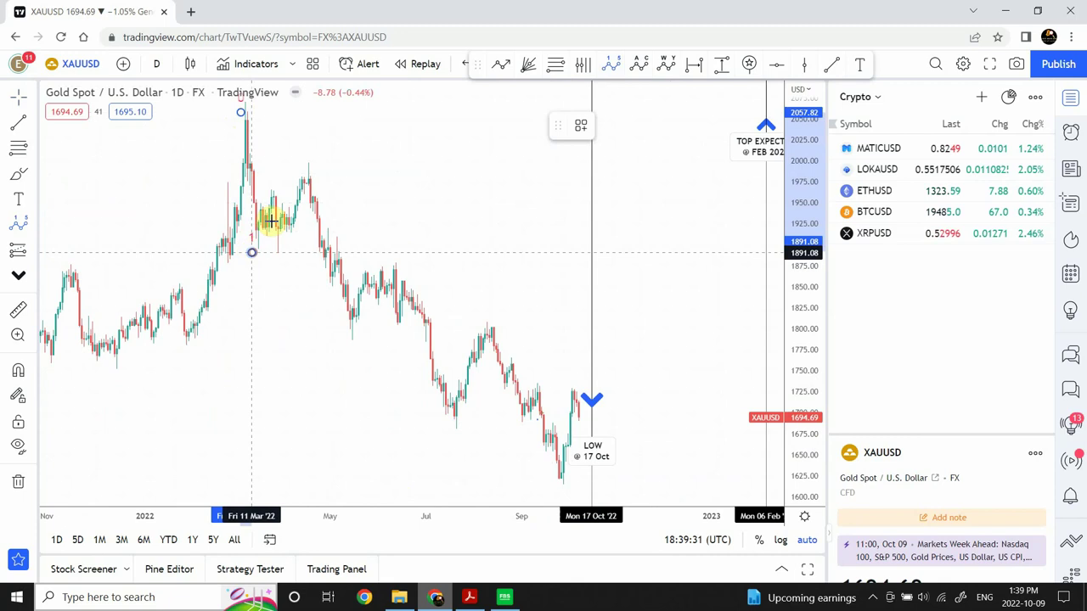
click(304, 159)
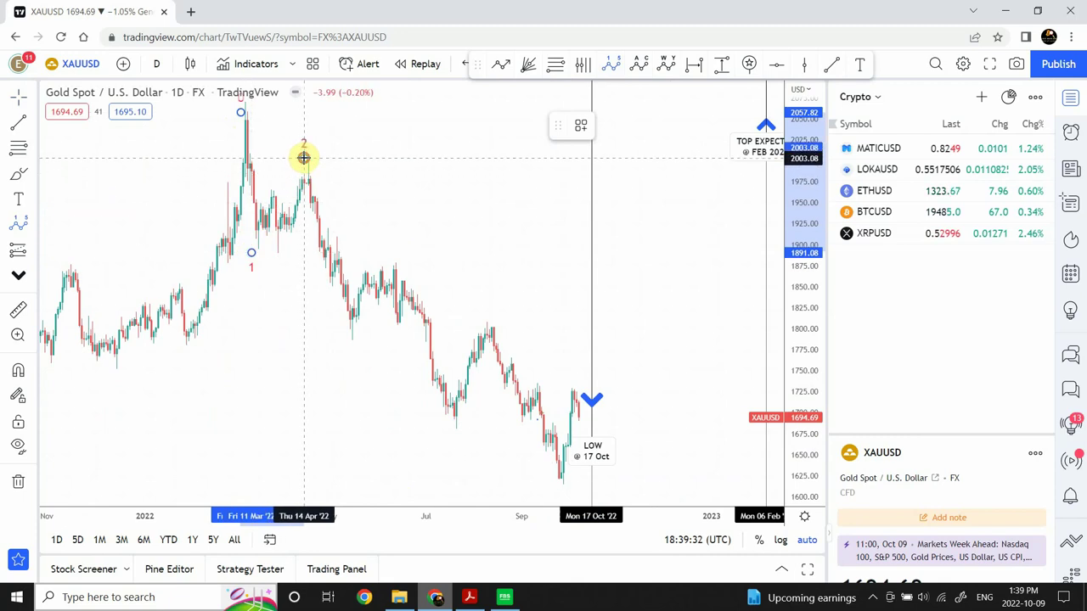
click(330, 347)
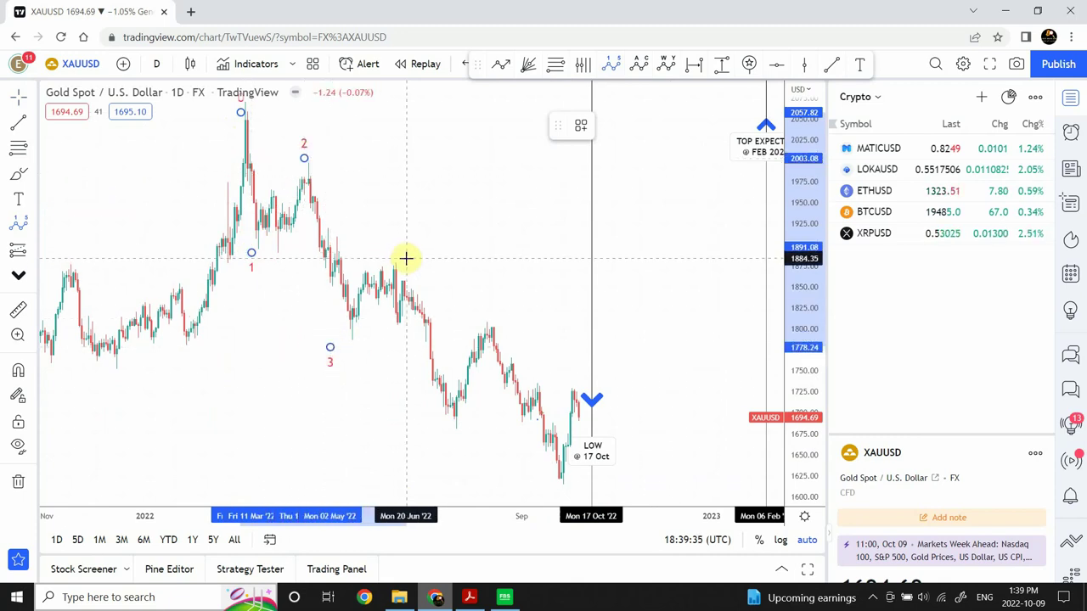
click(406, 259)
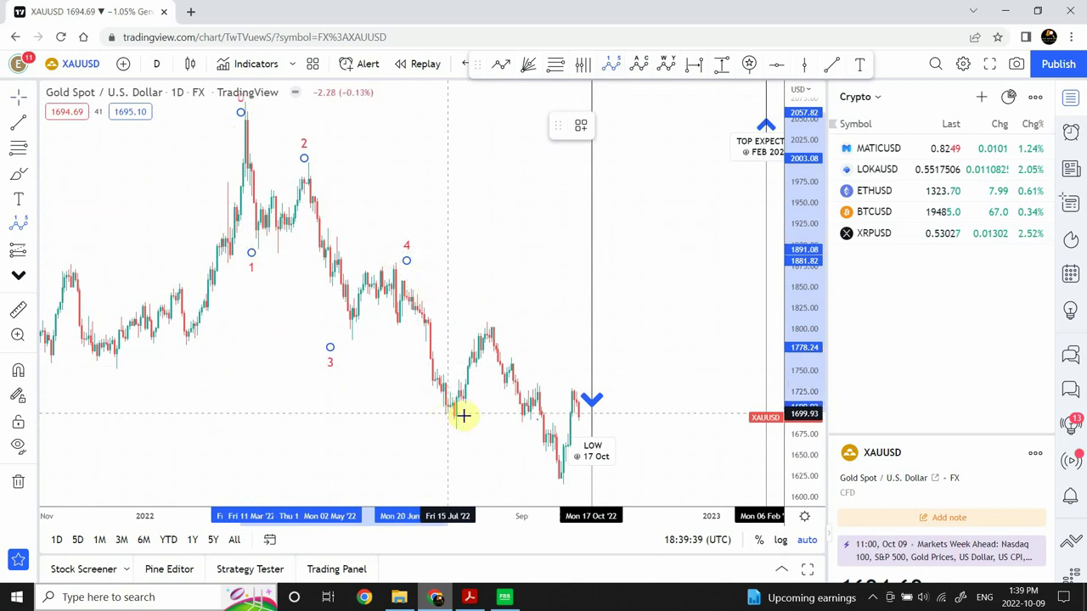
click(442, 430)
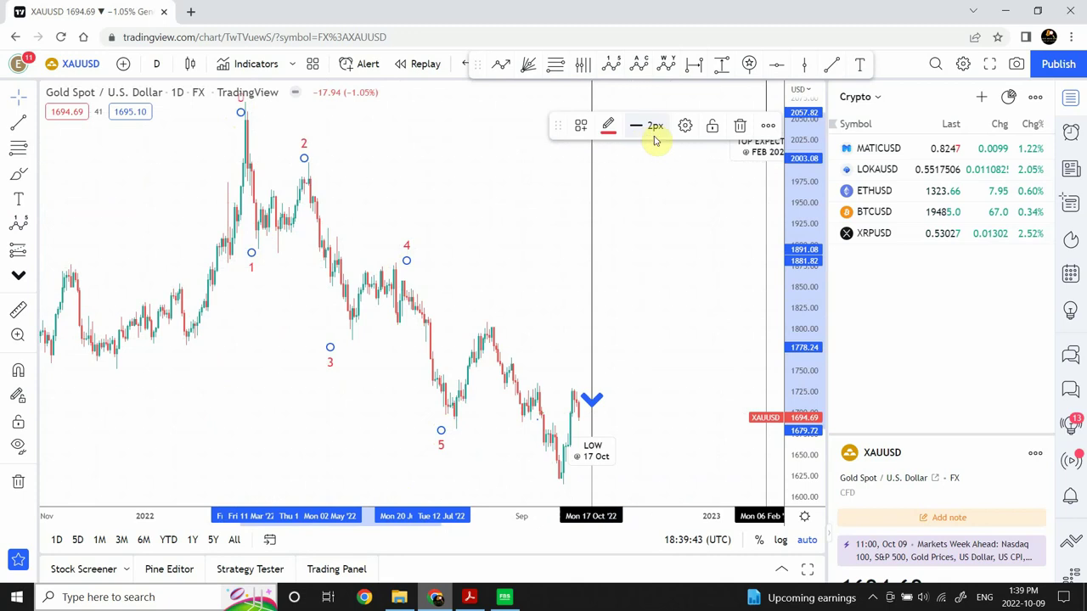
Step: Review the degree options in the impulse wave's settings and keep the degree at Minor
click(685, 127)
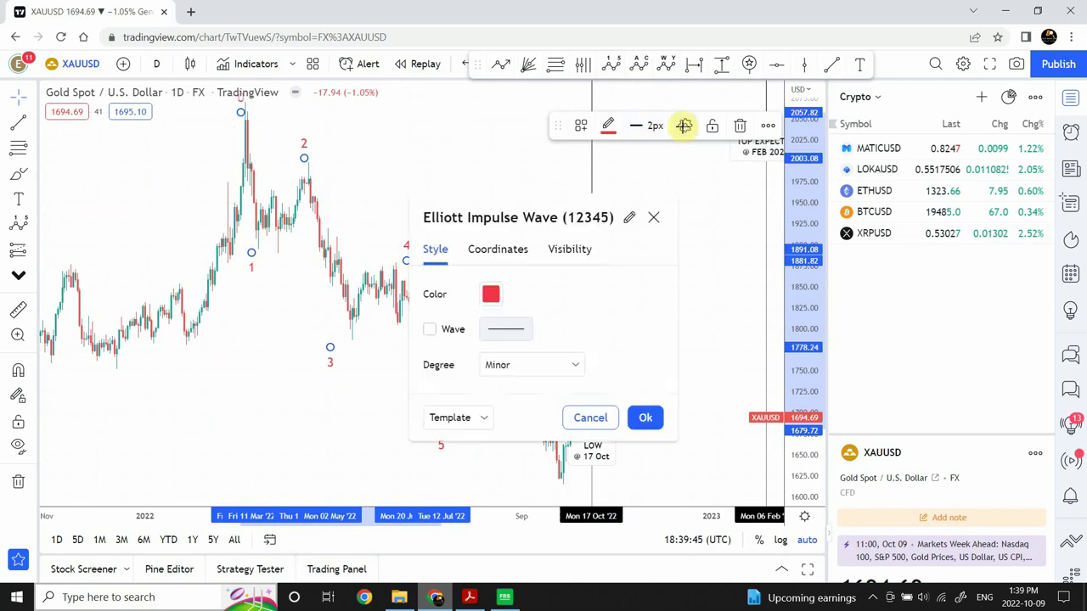
click(576, 367)
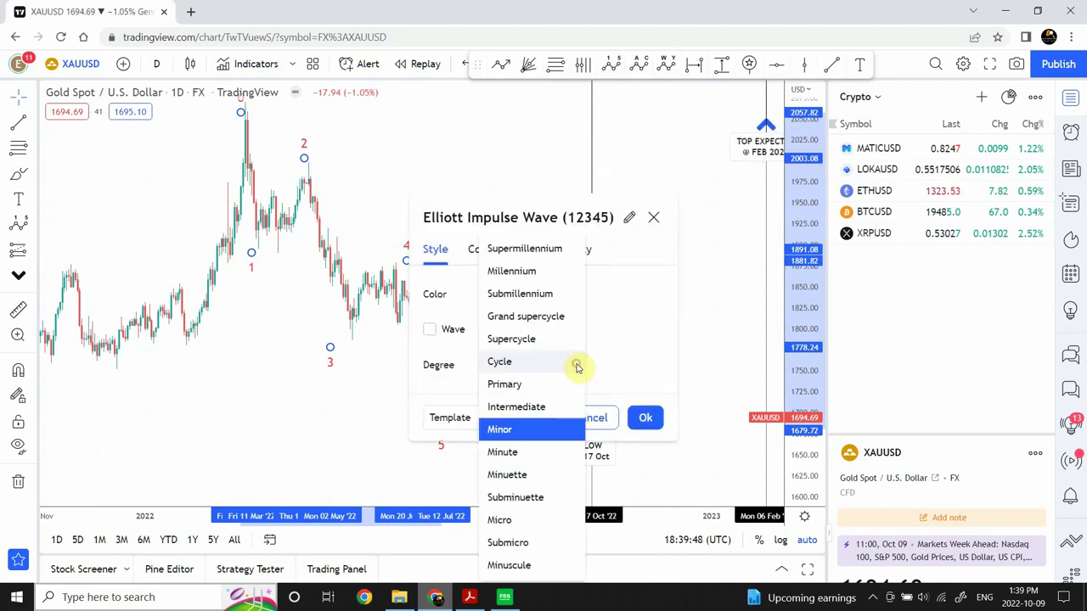
click(623, 363)
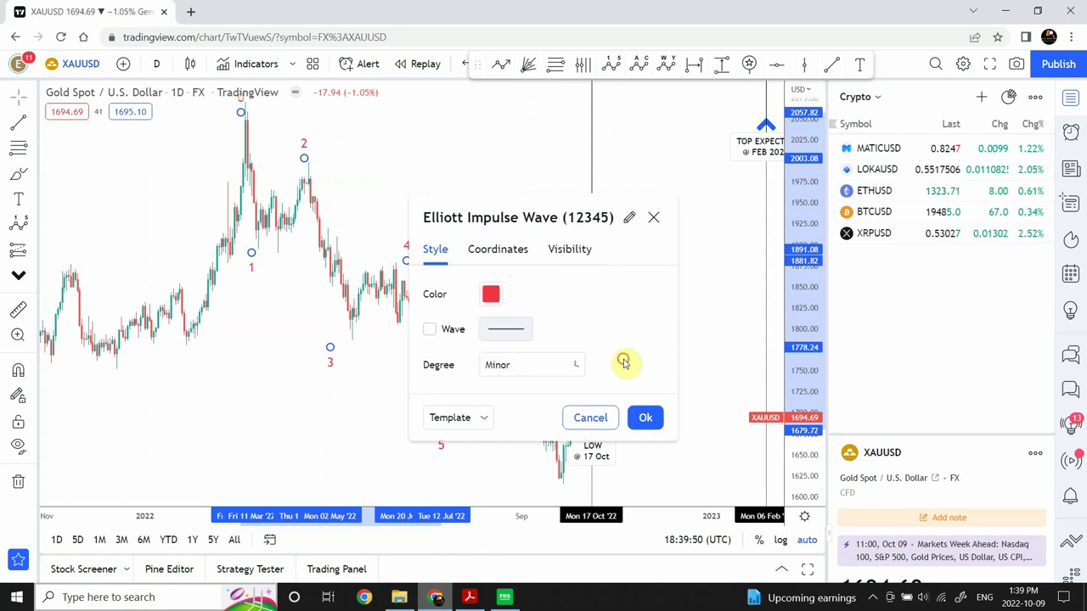
click(646, 418)
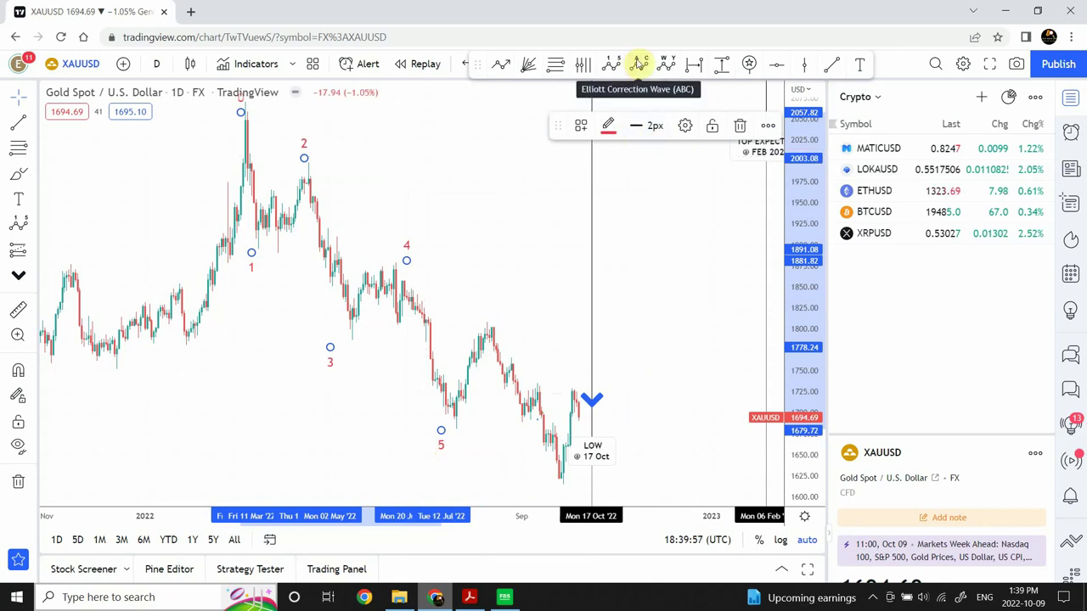
Step: Draw a second Elliott Impulse Wave (12345) from about 2064 in February 2022, with wave 1 near 1662, wave 2 near 1840 and waves 3–5 near 1645
click(611, 65)
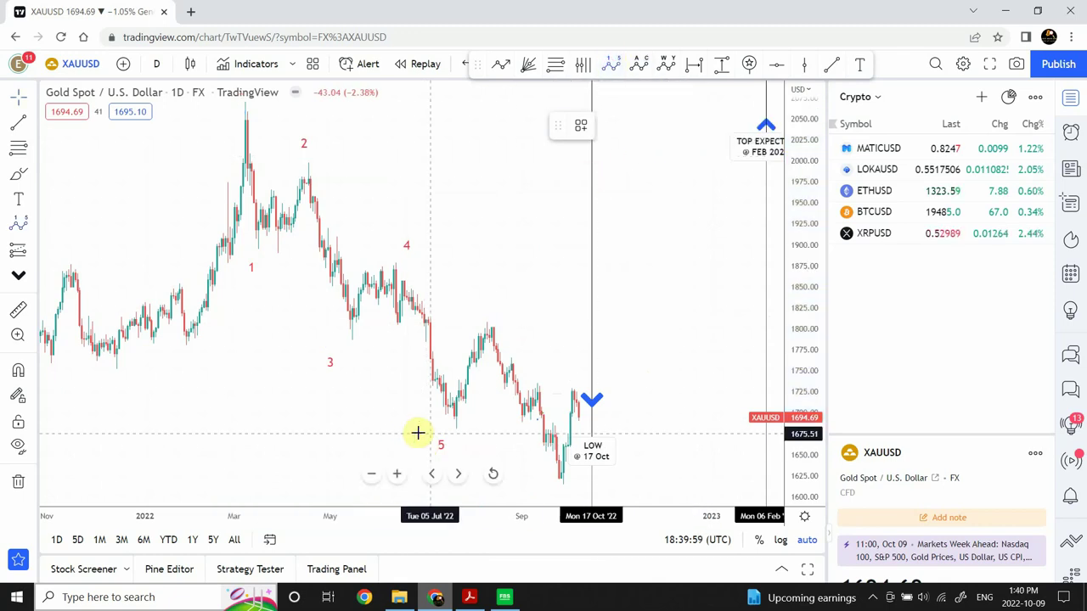
click(229, 106)
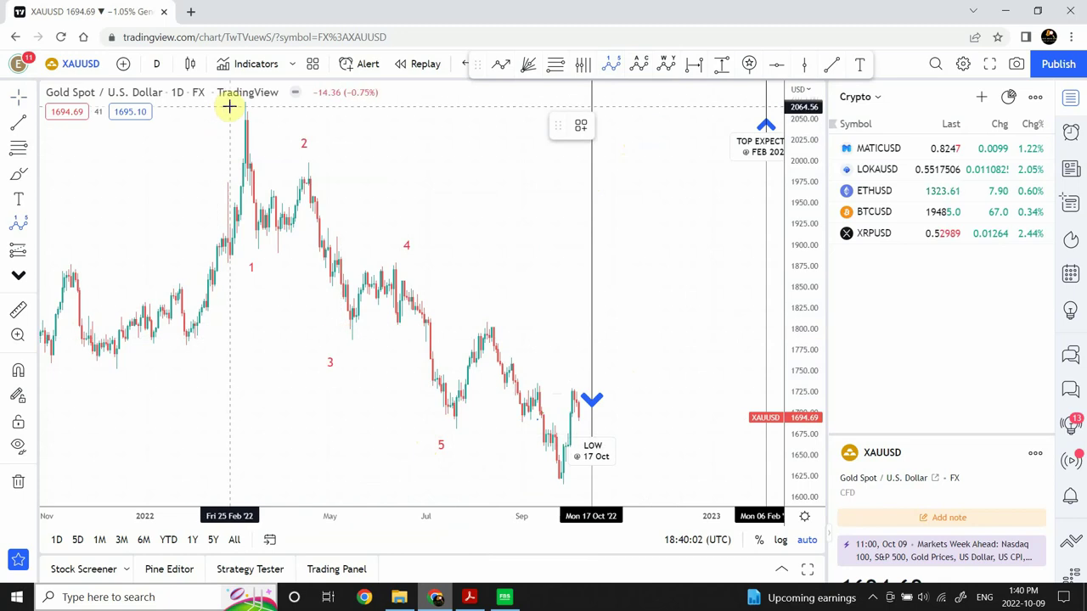
click(399, 445)
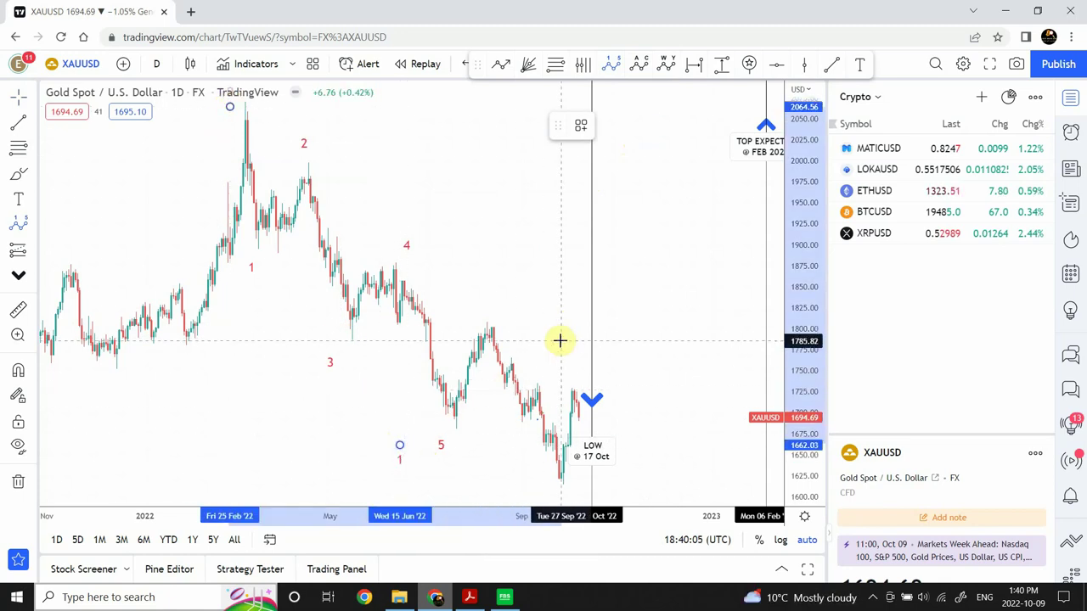
click(604, 295)
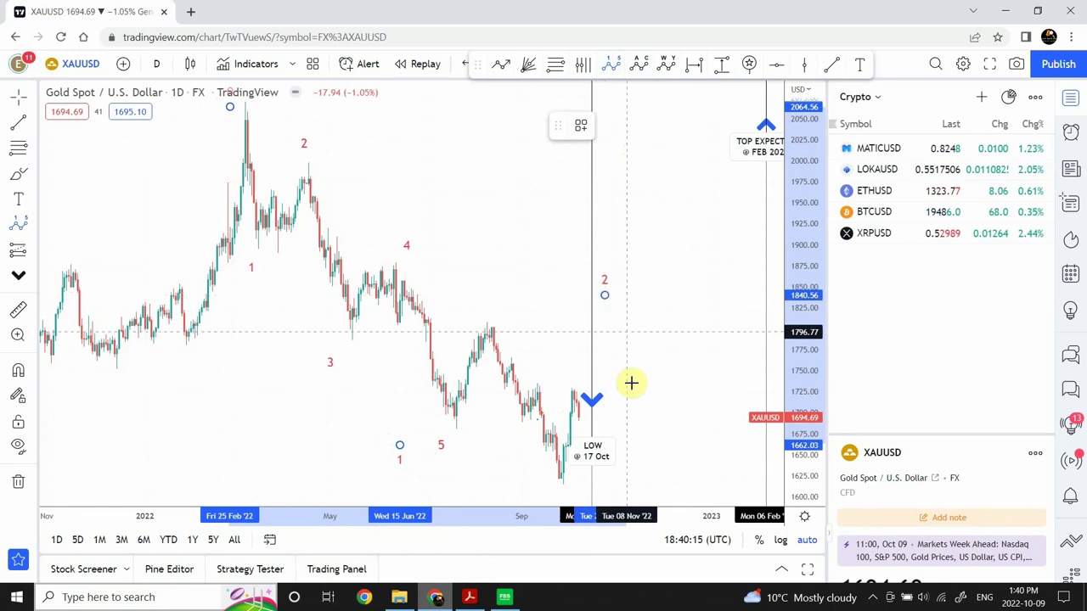
click(668, 454)
click(674, 455)
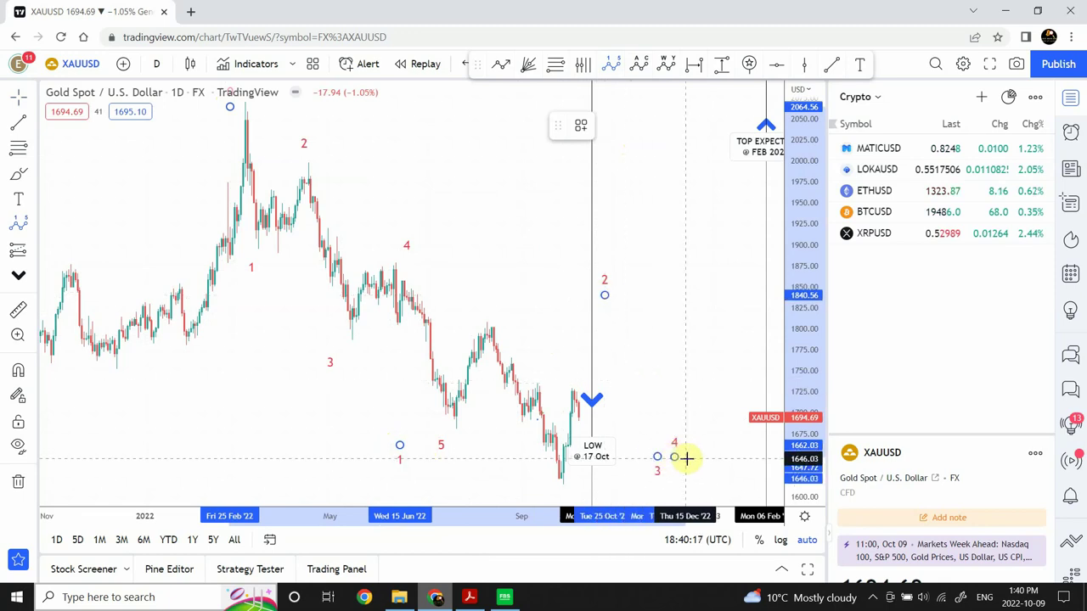
click(686, 460)
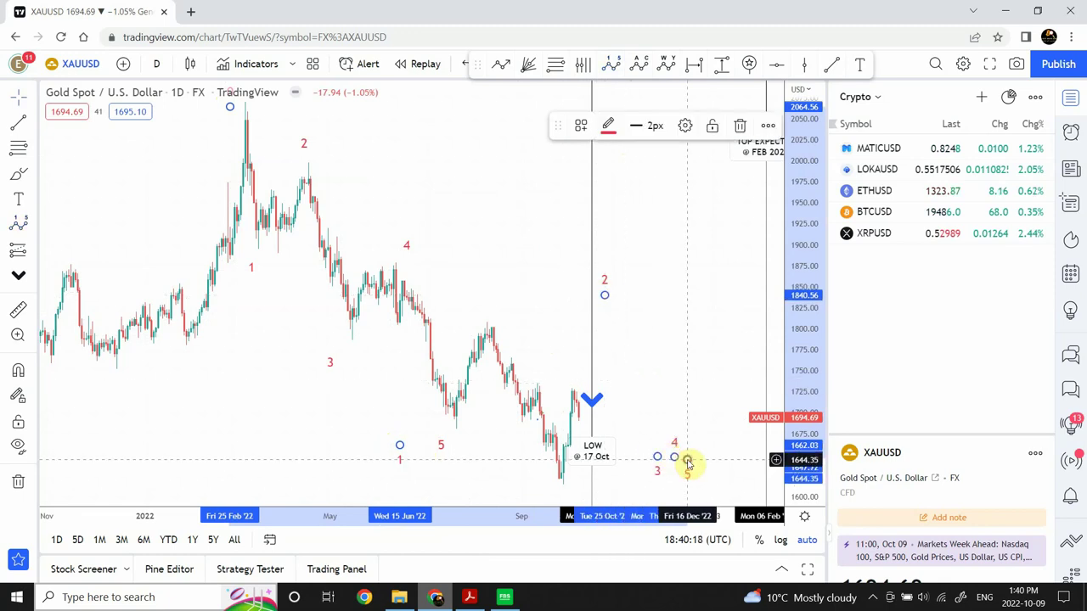
Step: Set the degree of the new impulse wave to Intermediate
click(683, 125)
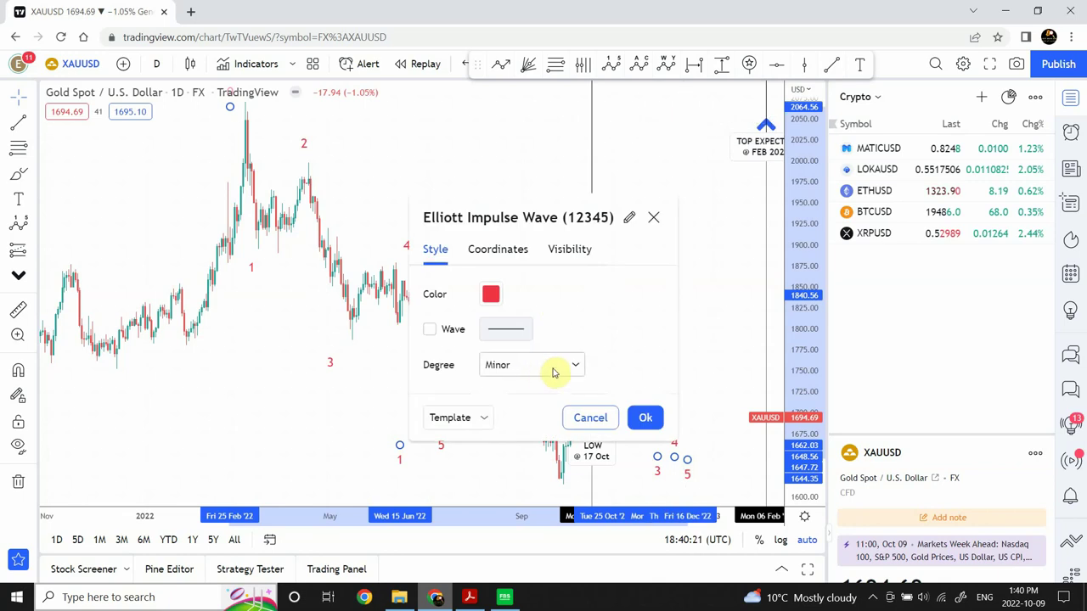
click(553, 372)
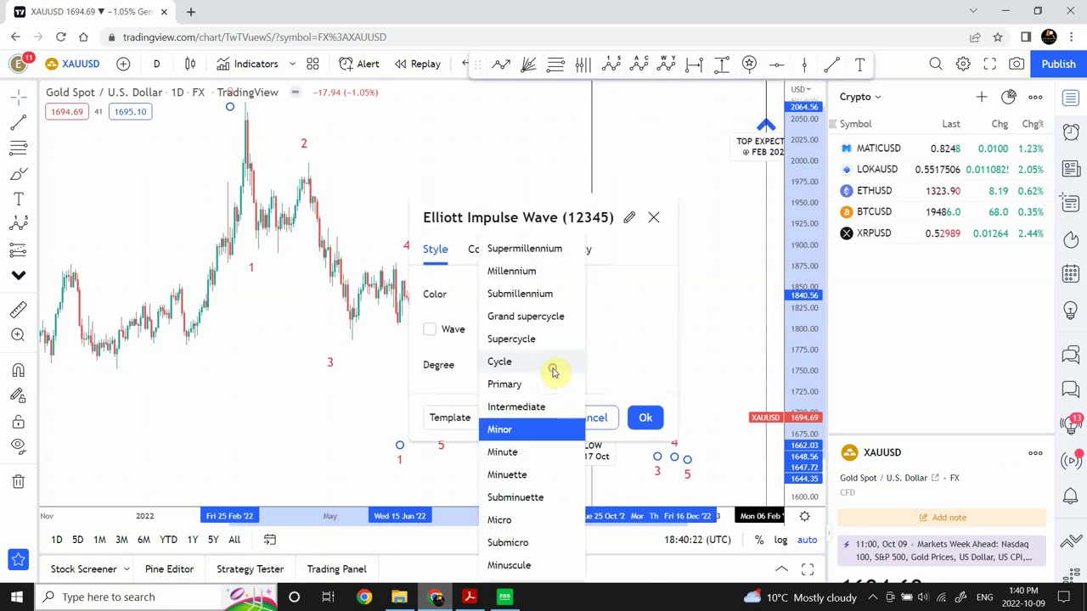
click(527, 408)
click(638, 418)
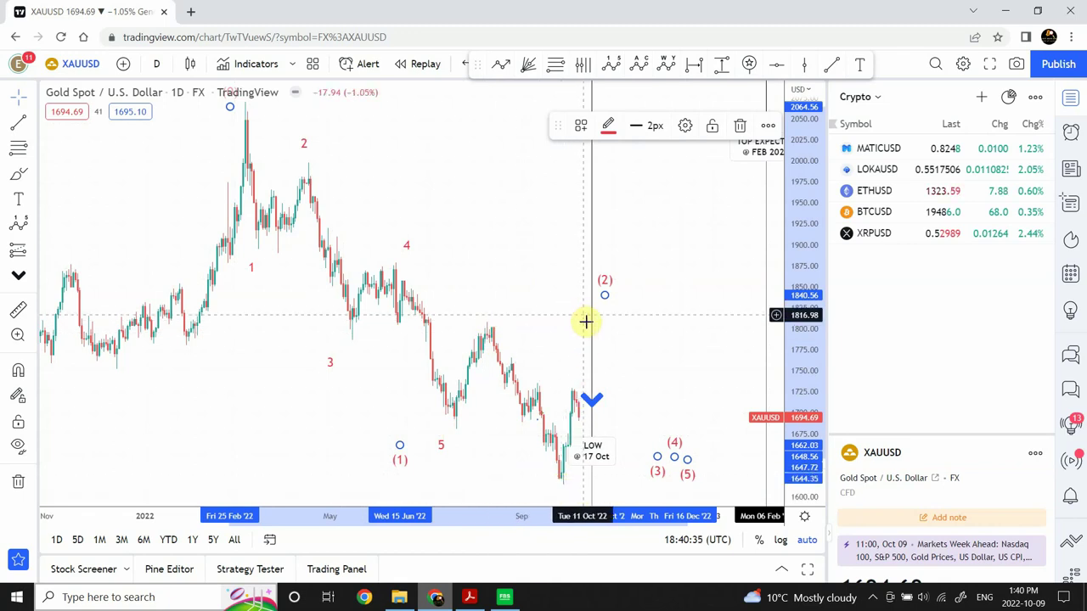
Step: Examine the 2022 decline around the wave (1) and (2) labels, up close and as a whole, through to the 17 Oct low marker
mouse_move(424, 449)
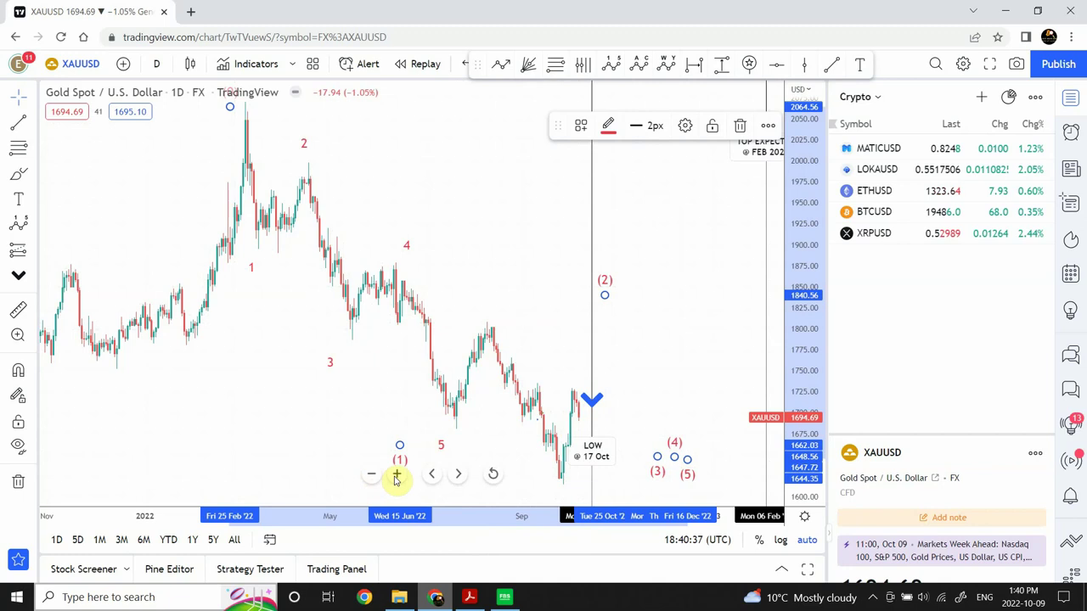
click(395, 478)
click(396, 478)
drag(493, 315, 674, 325)
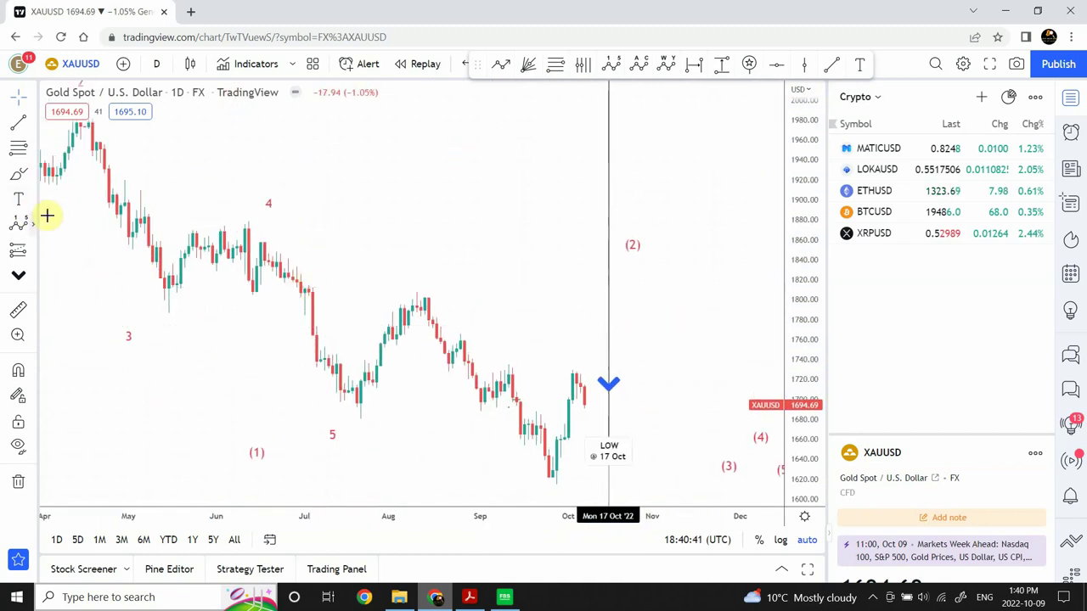
mouse_move(288, 447)
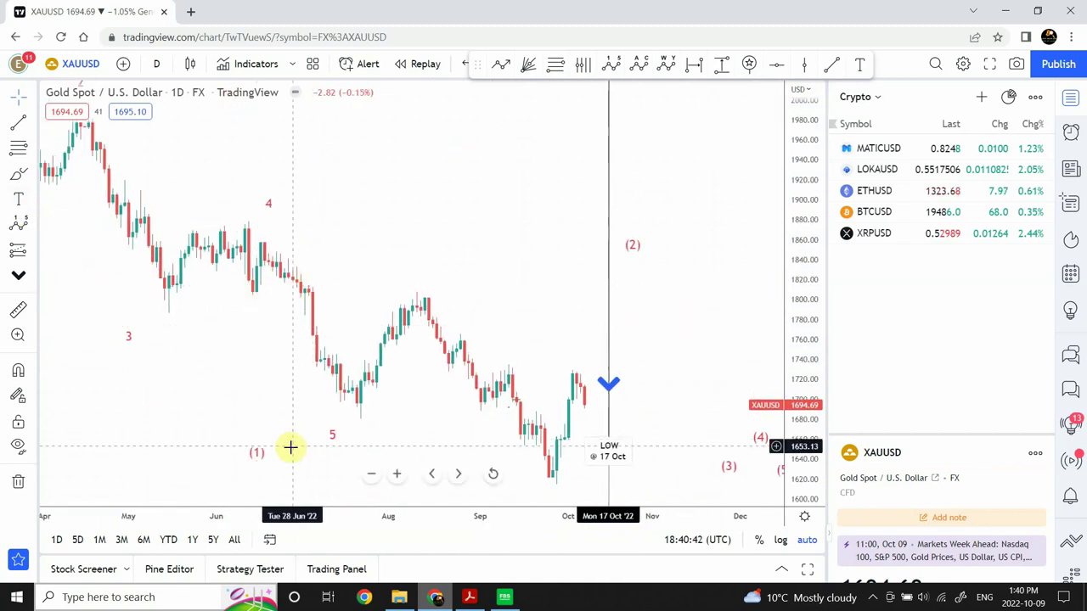
click(370, 474)
click(370, 474)
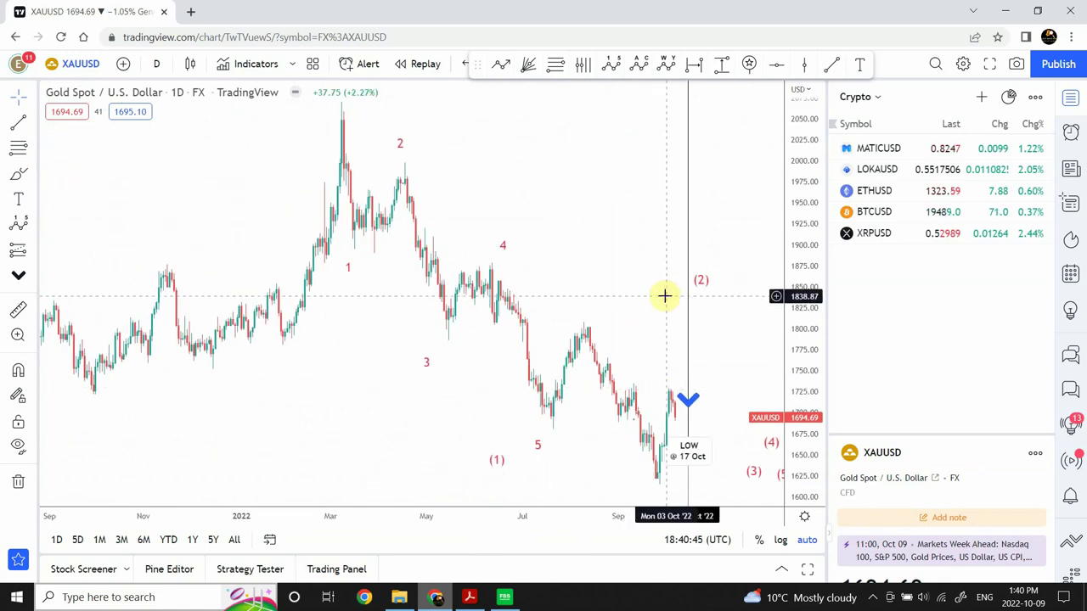
drag(628, 281, 507, 286)
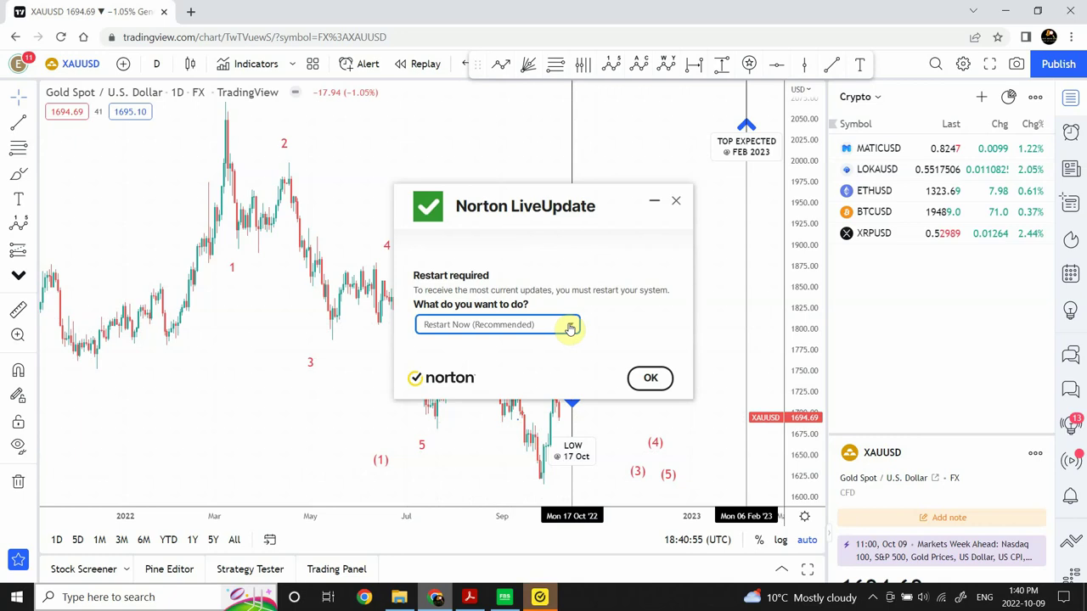
Step: Postpone the restart requested by Norton LiveUpdate by choosing a reminder in 24 hours
click(572, 329)
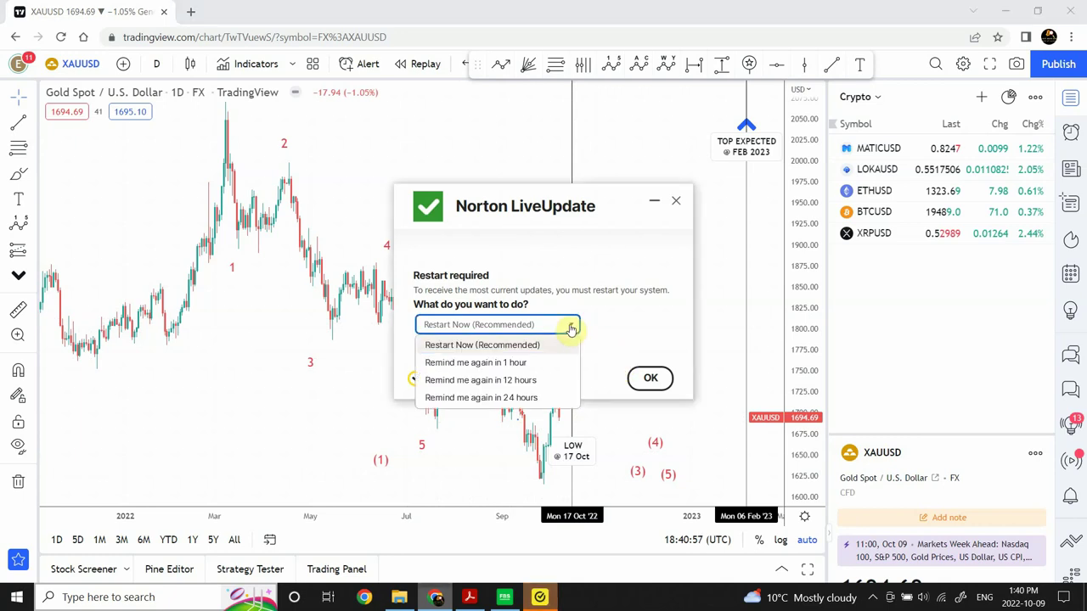
click(501, 398)
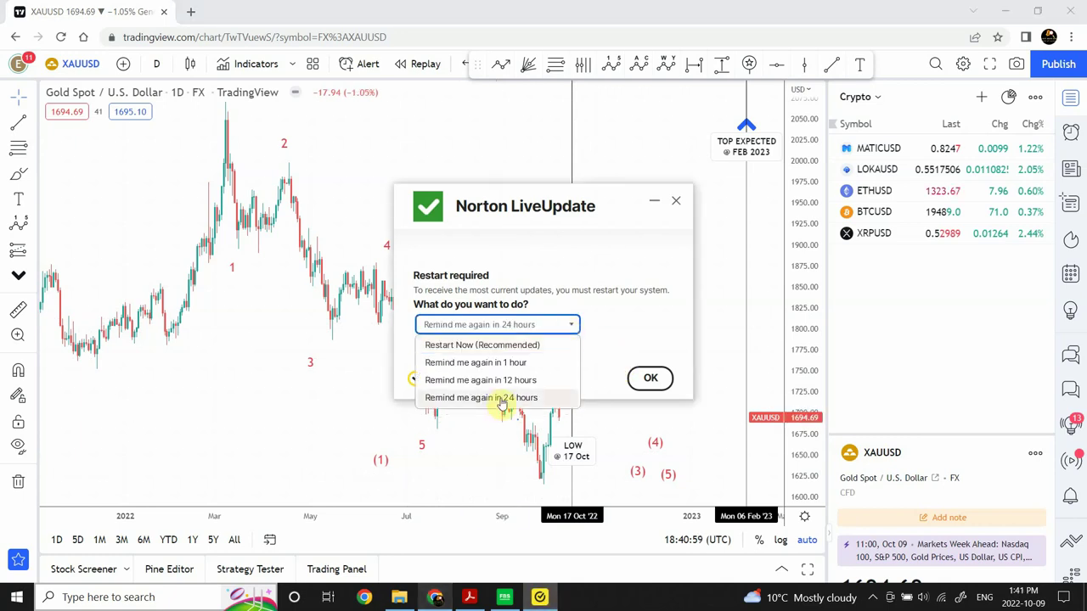
click(651, 379)
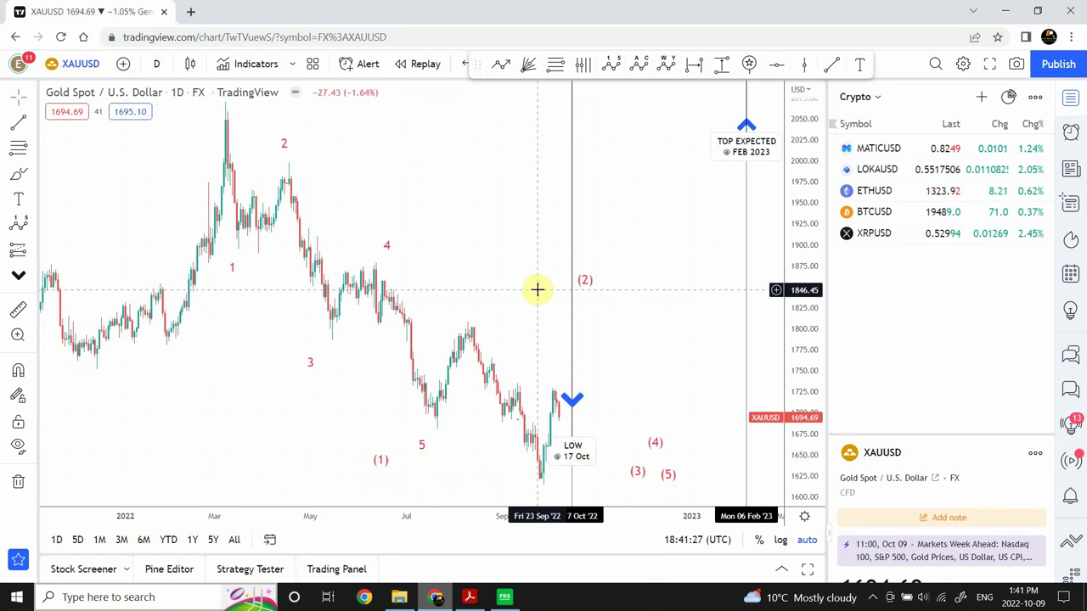
Step: Draw a trend line from the latest price near 1691 steeply up to about 1820 at 11 Oct 2022
click(18, 125)
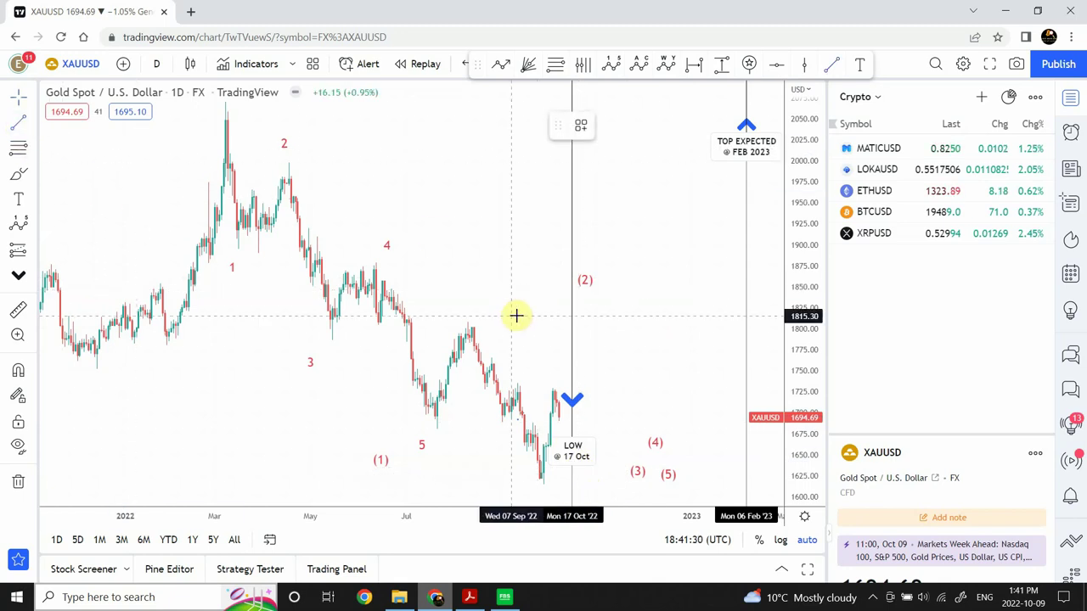
click(561, 420)
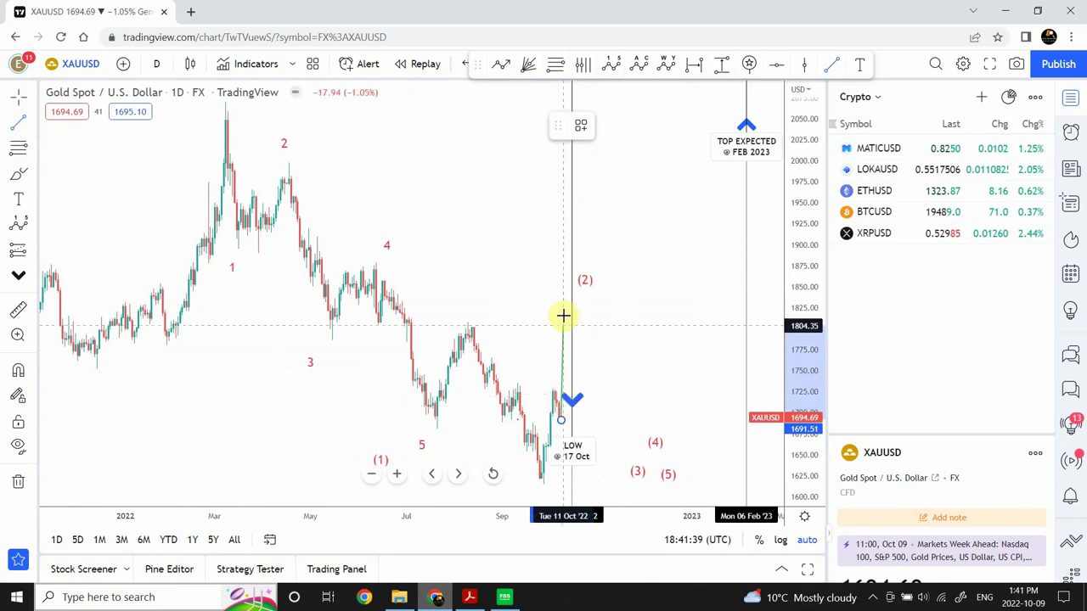
click(562, 312)
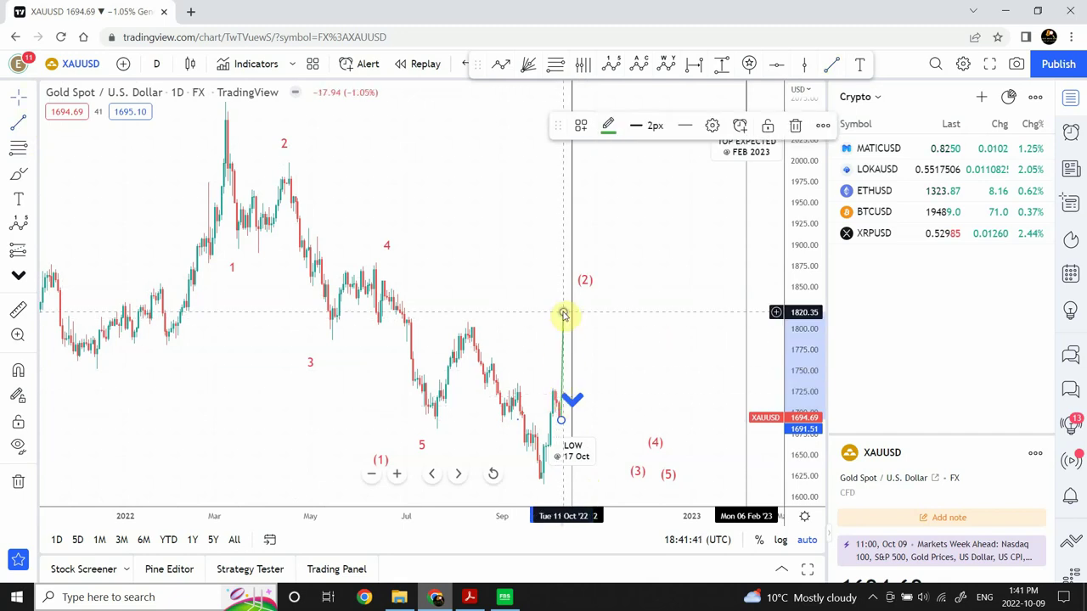
click(602, 311)
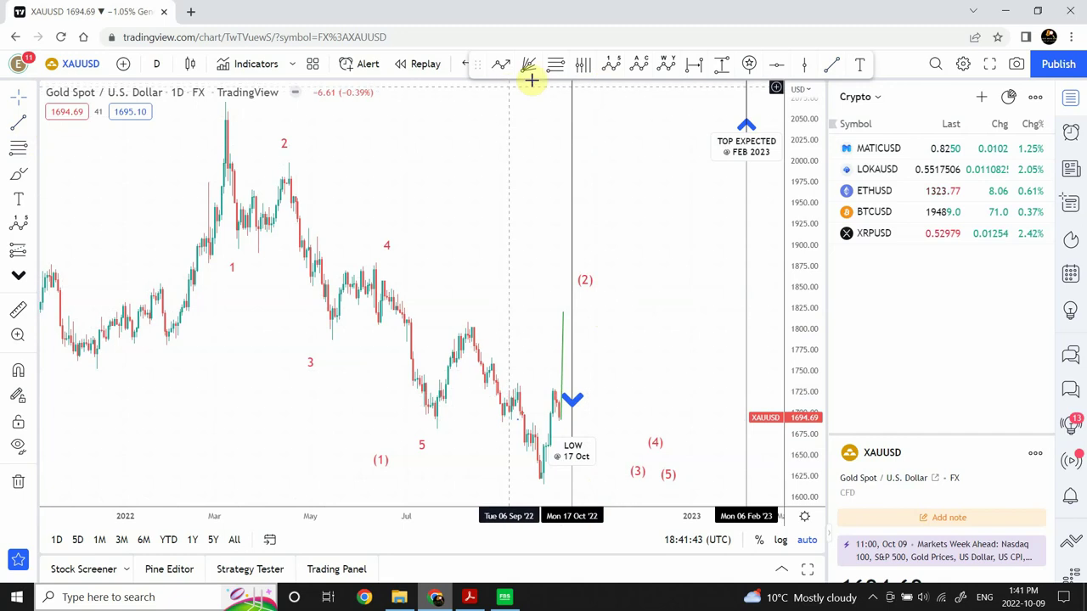
Step: Draw a second, longer trend line from about 1691 up to about 1878 near the wave (2) label at 13 Oct 2022
click(830, 69)
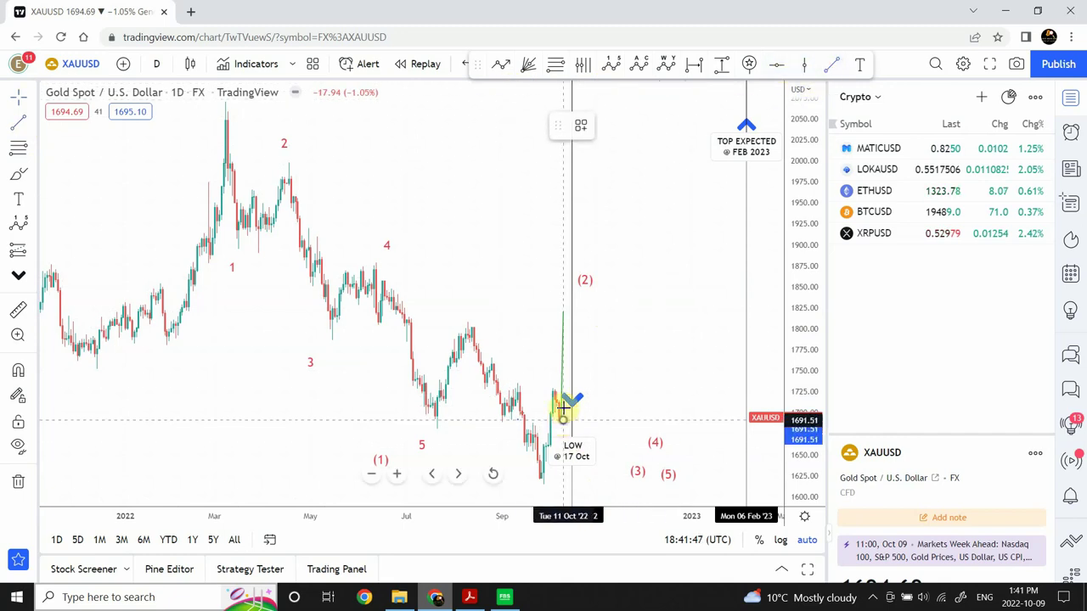
mouse_move(562, 410)
mouse_down()
mouse_move(581, 262)
mouse_move(568, 262)
mouse_up()
click(616, 245)
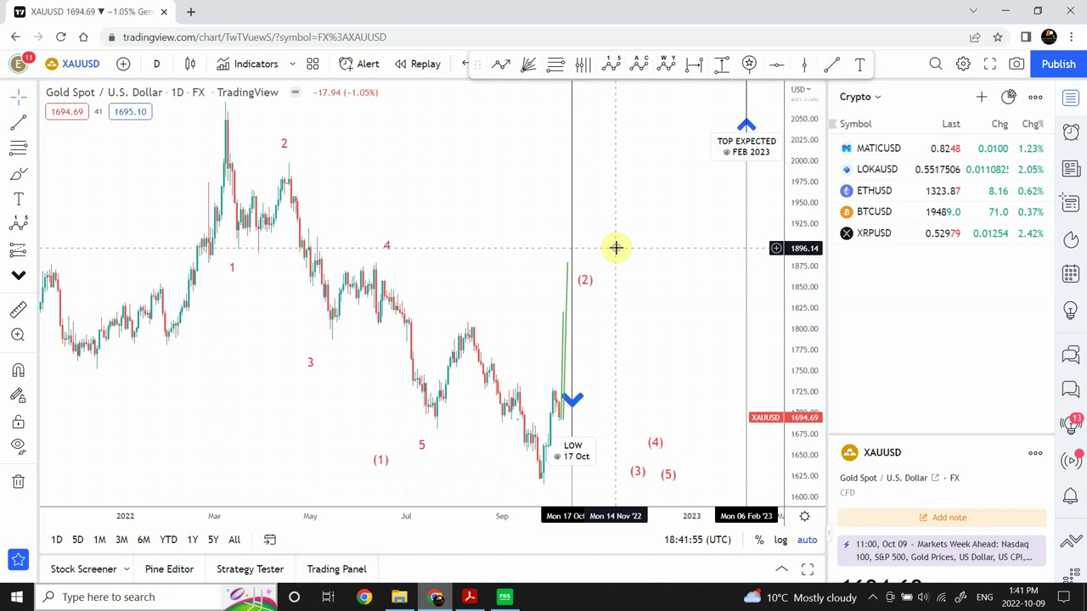
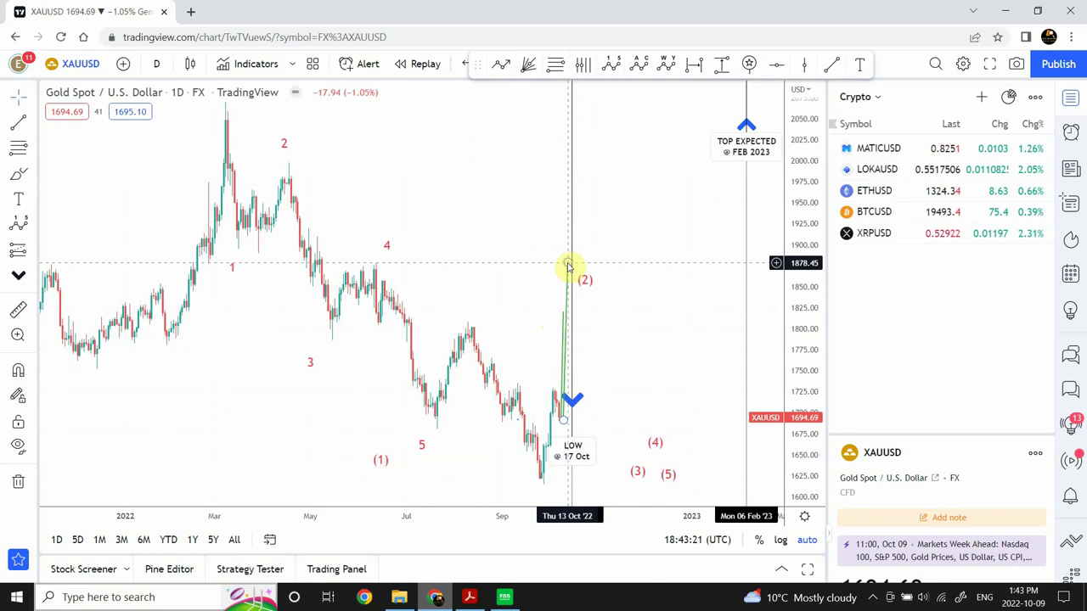
Step: Compress the chart view and compare the projected wave (2) top with the wave 4 and wave 2 highs of the 2022 decline
mouse_move(436, 484)
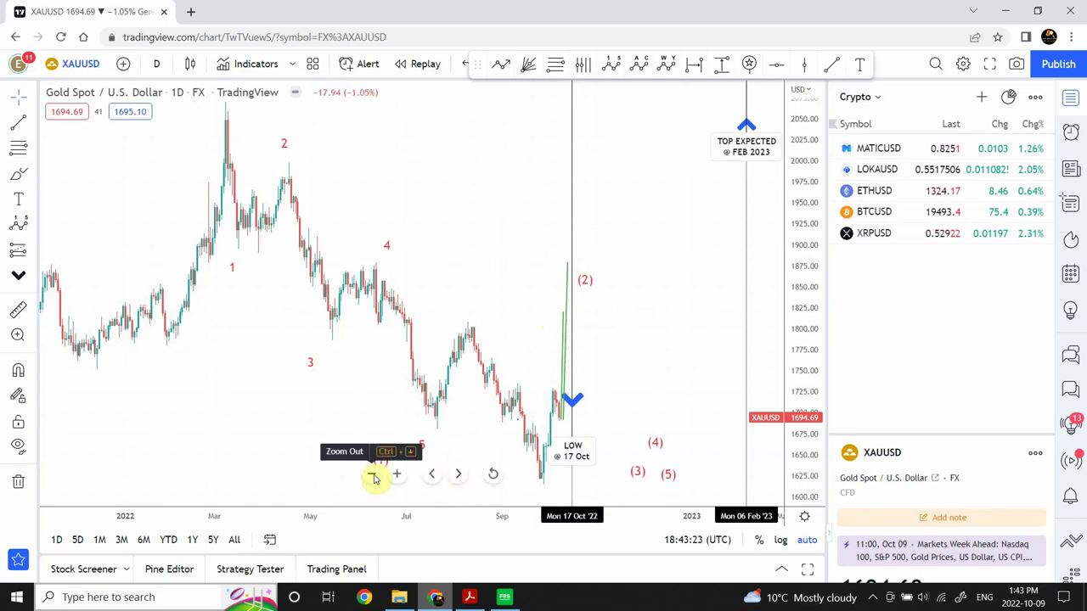
click(373, 478)
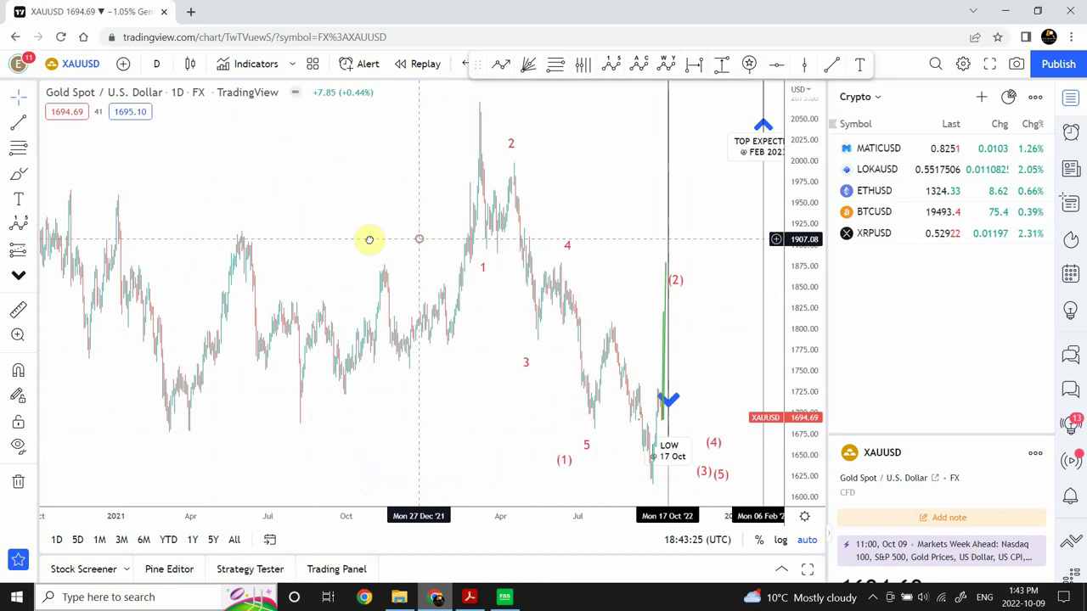
drag(369, 240, 219, 226)
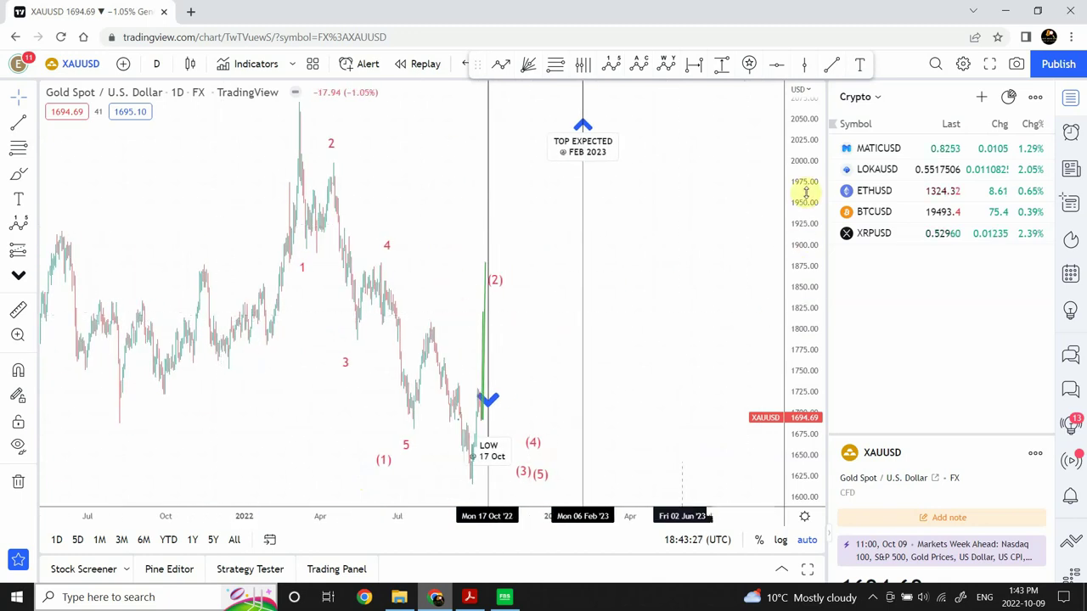
drag(806, 193, 792, 445)
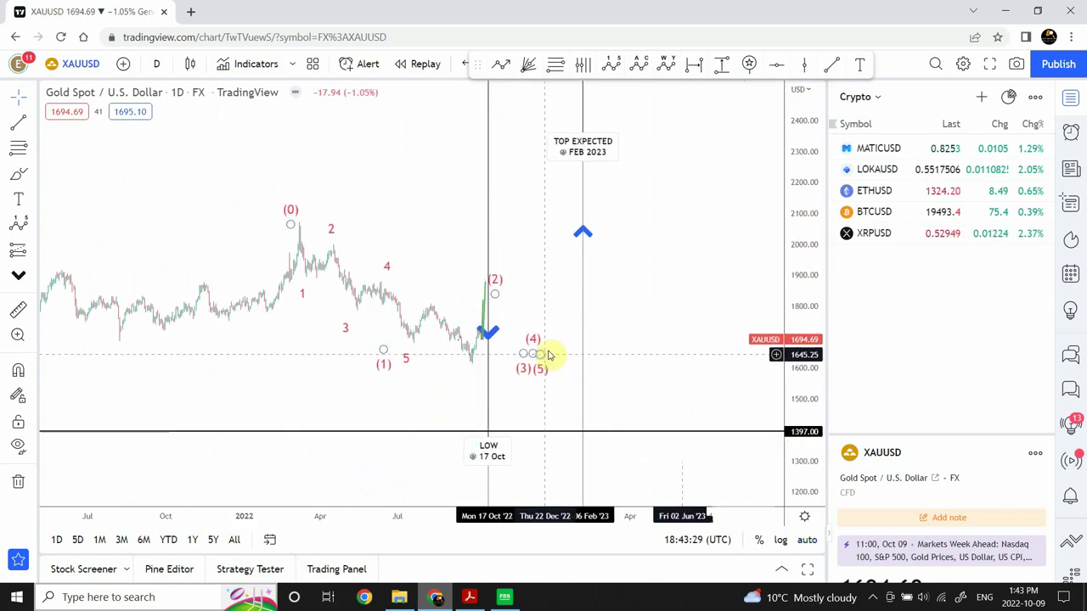
click(491, 290)
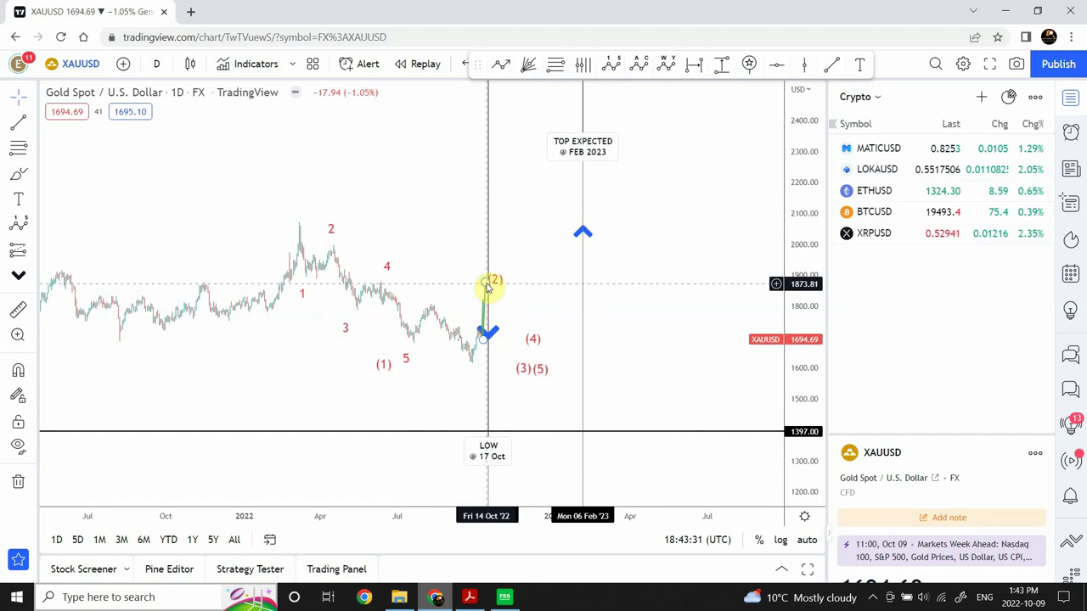
drag(489, 272, 486, 278)
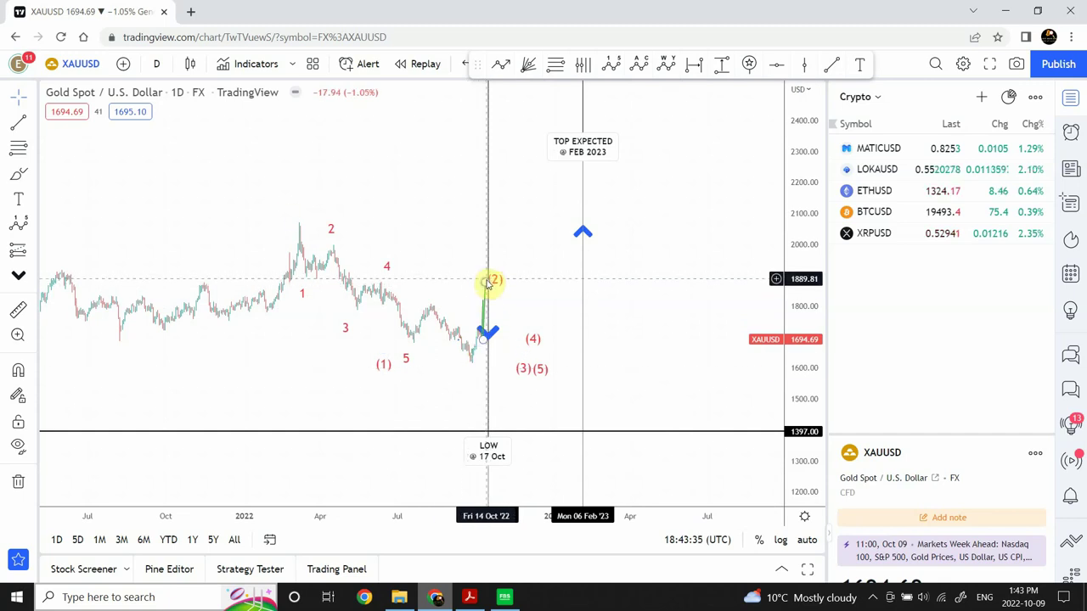
click(387, 287)
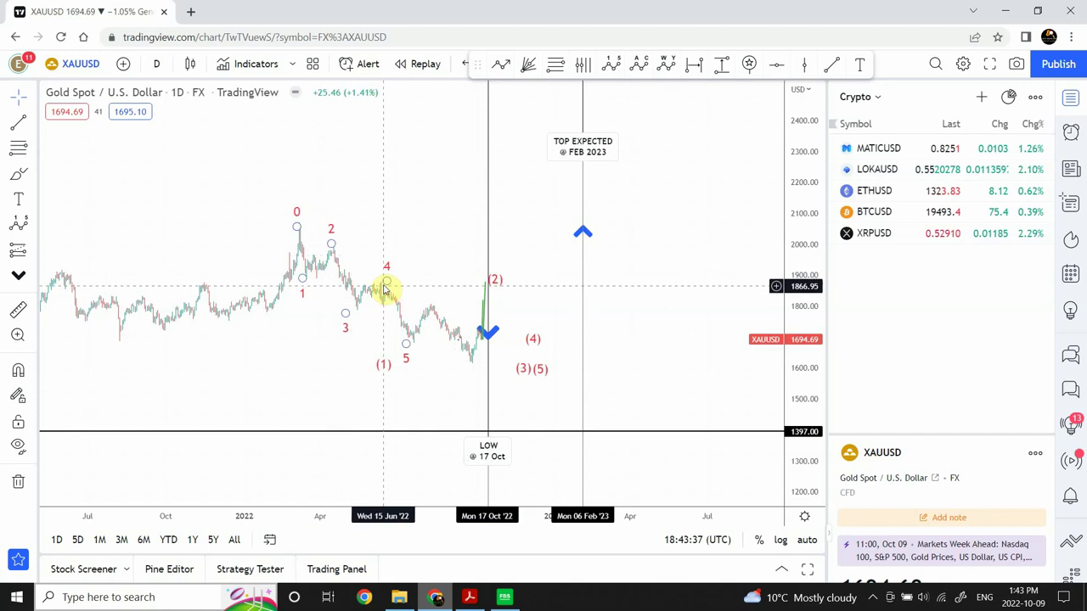
click(486, 287)
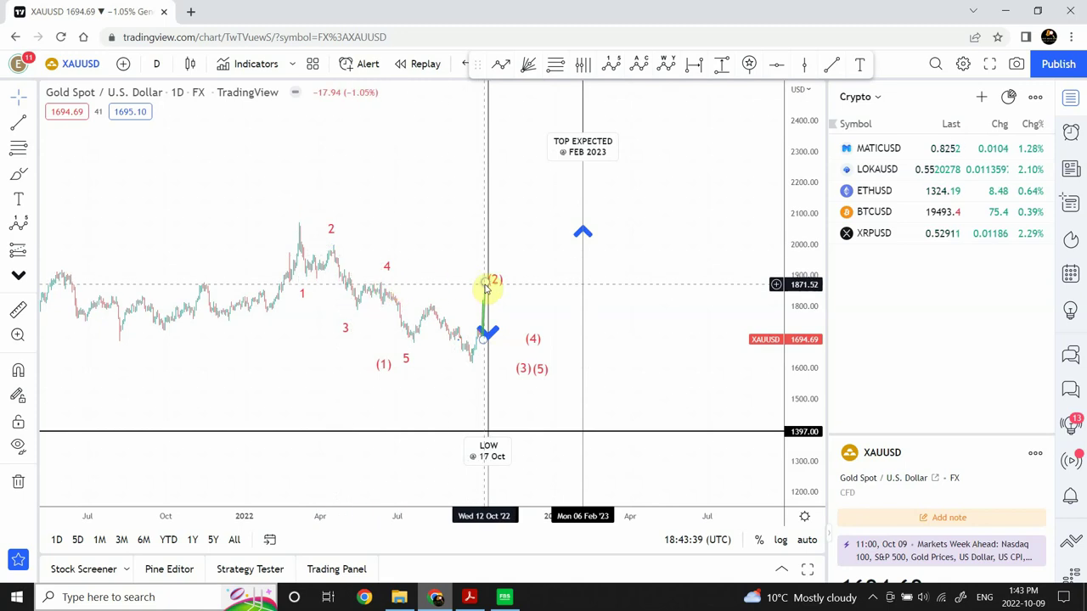
click(331, 246)
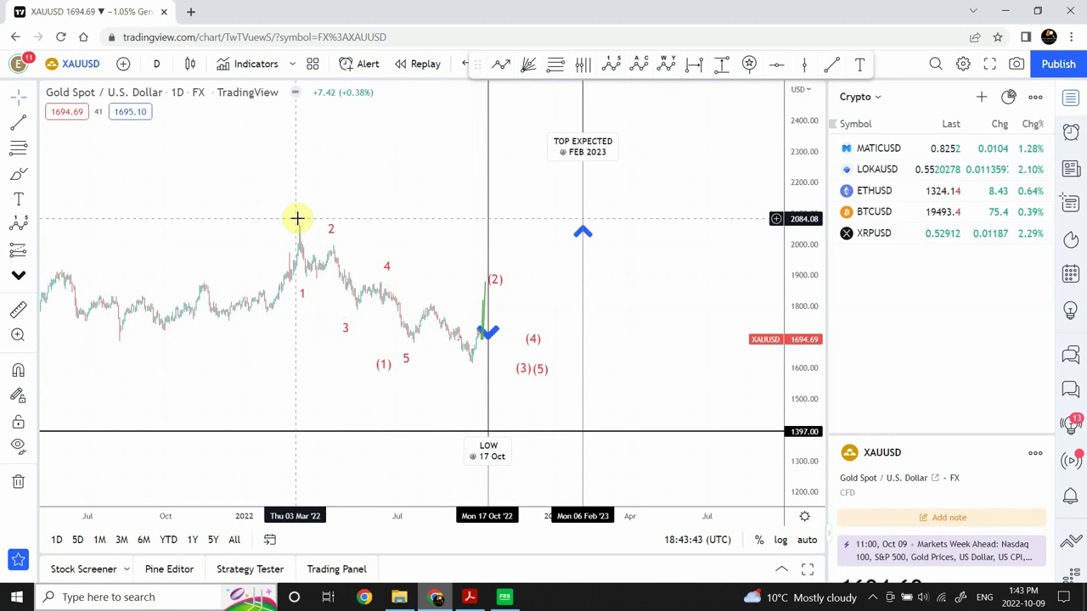
click(469, 318)
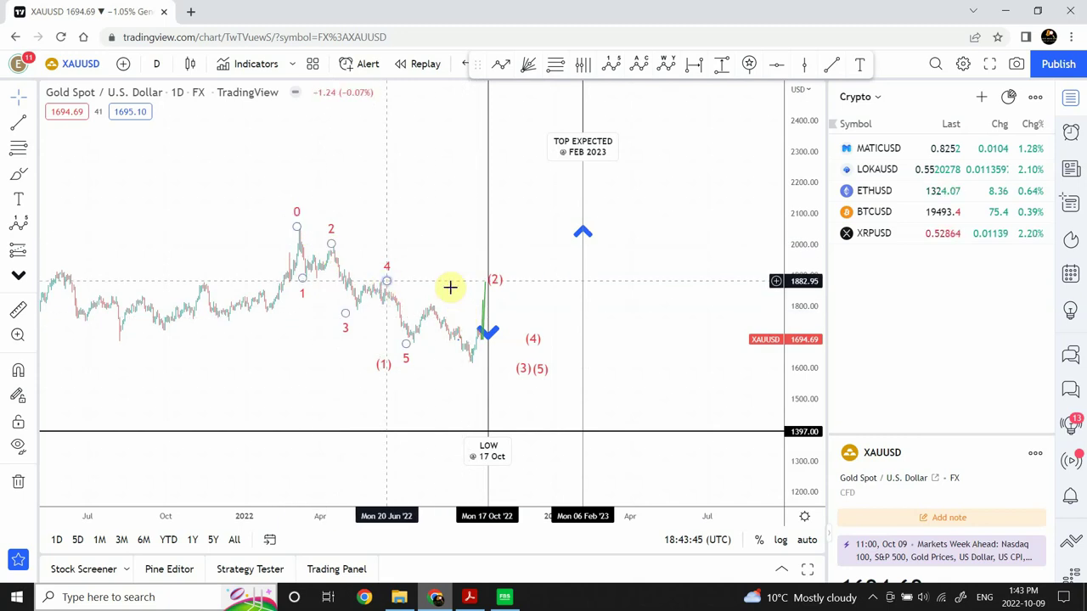
click(336, 253)
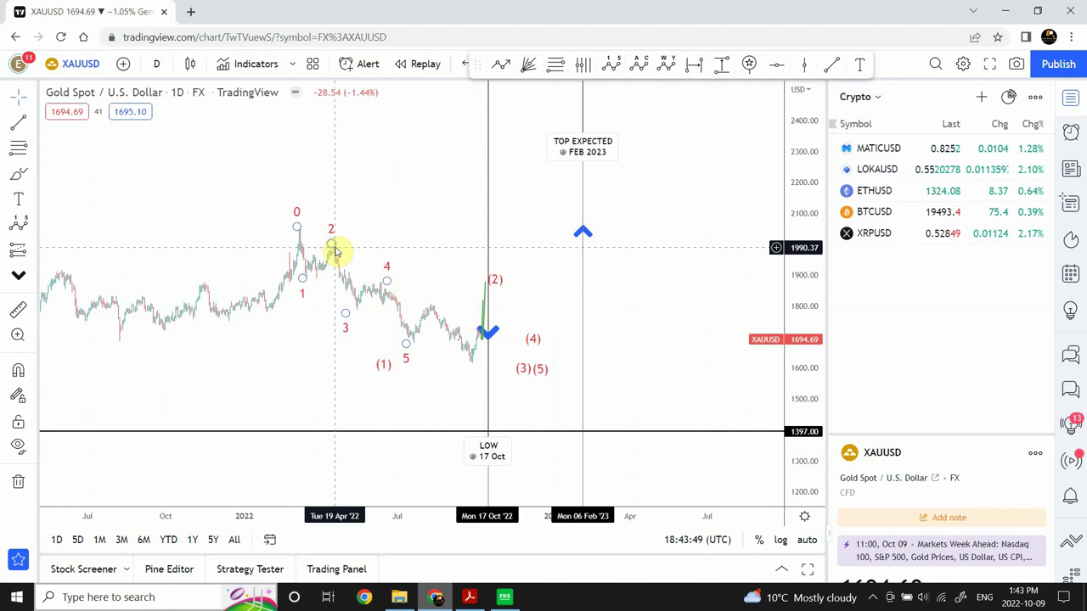
Step: Stretch the gold chart's price scale and examine the projected rise from the recent low to wave (2) near 17 October
click(376, 245)
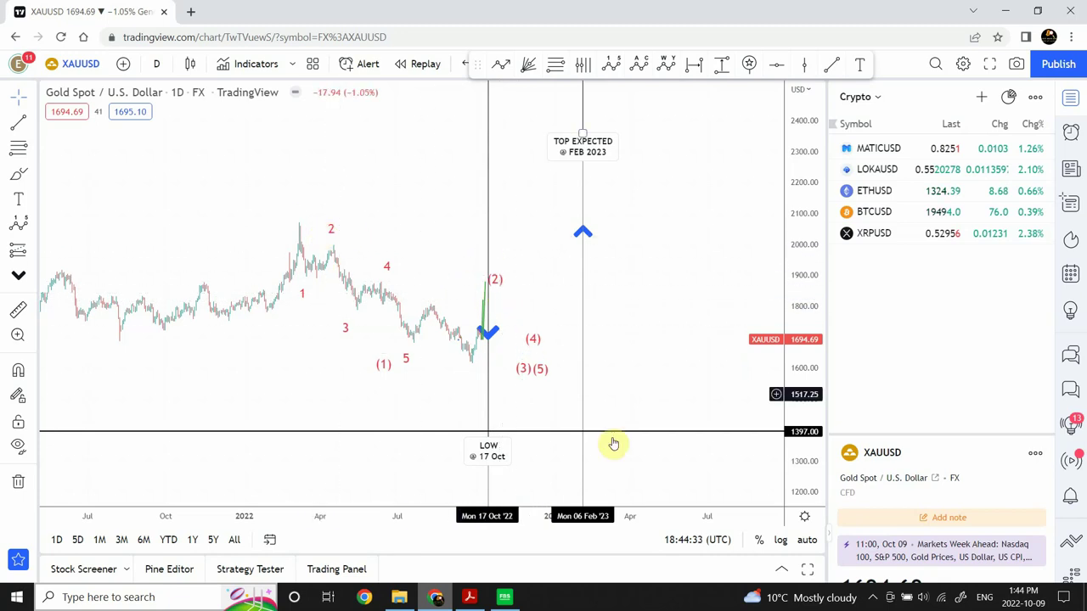
drag(482, 304, 491, 280)
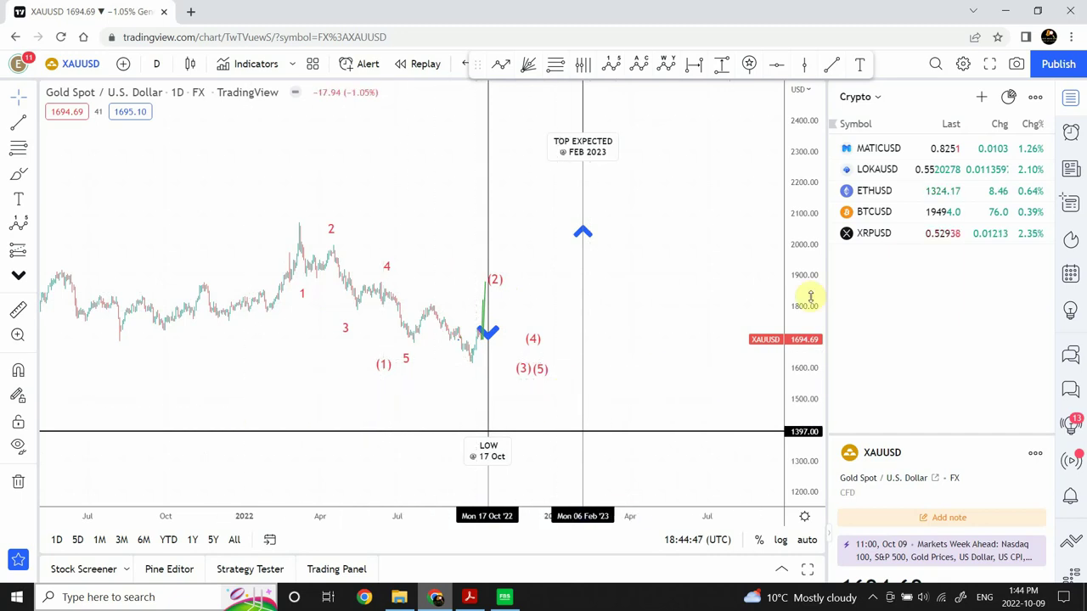
drag(804, 291, 801, 219)
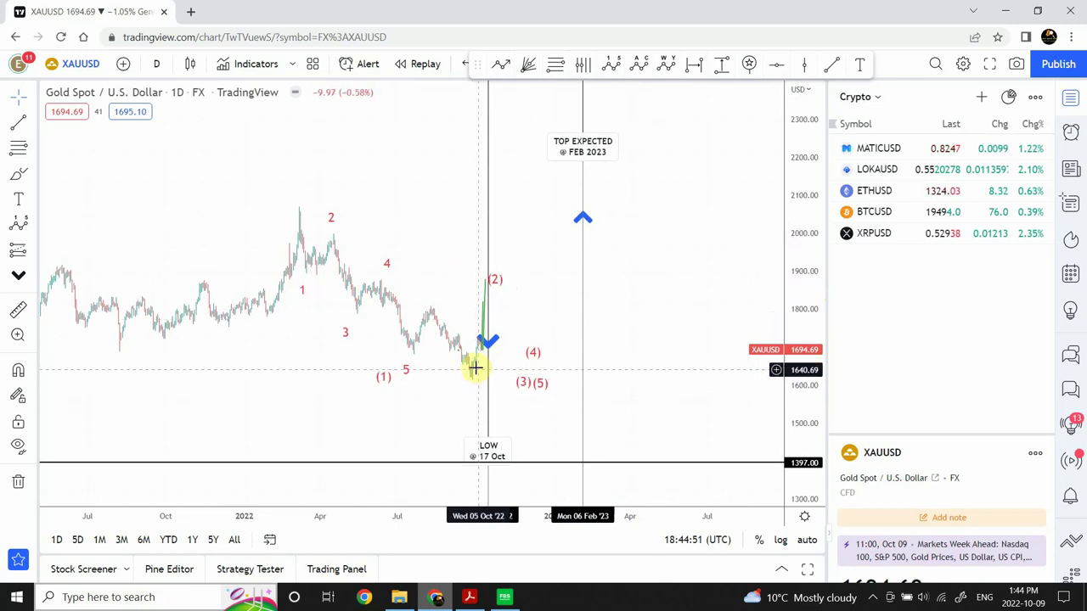
click(482, 342)
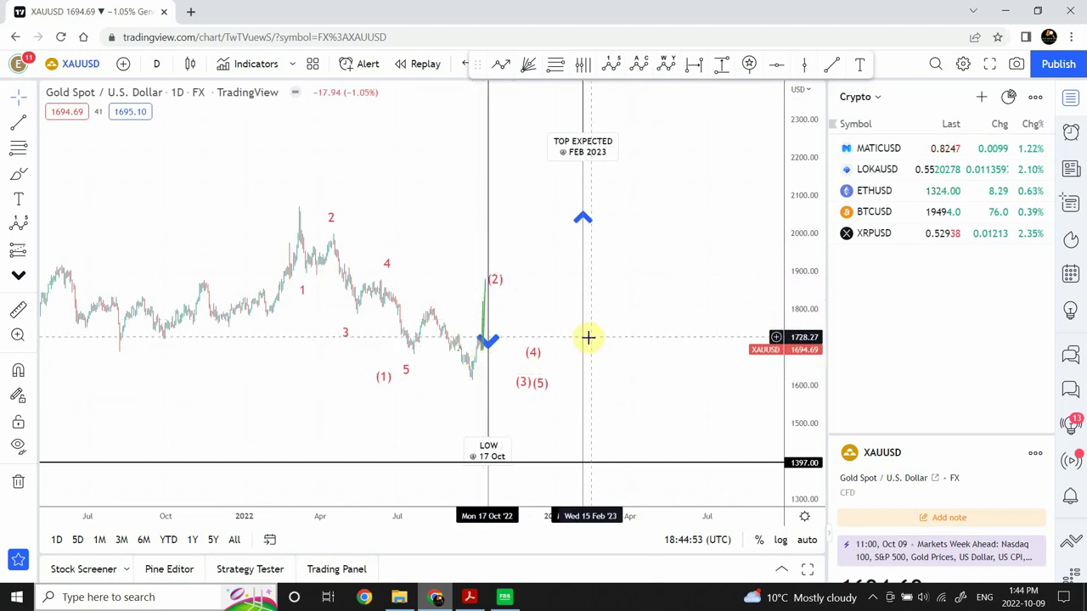
click(481, 342)
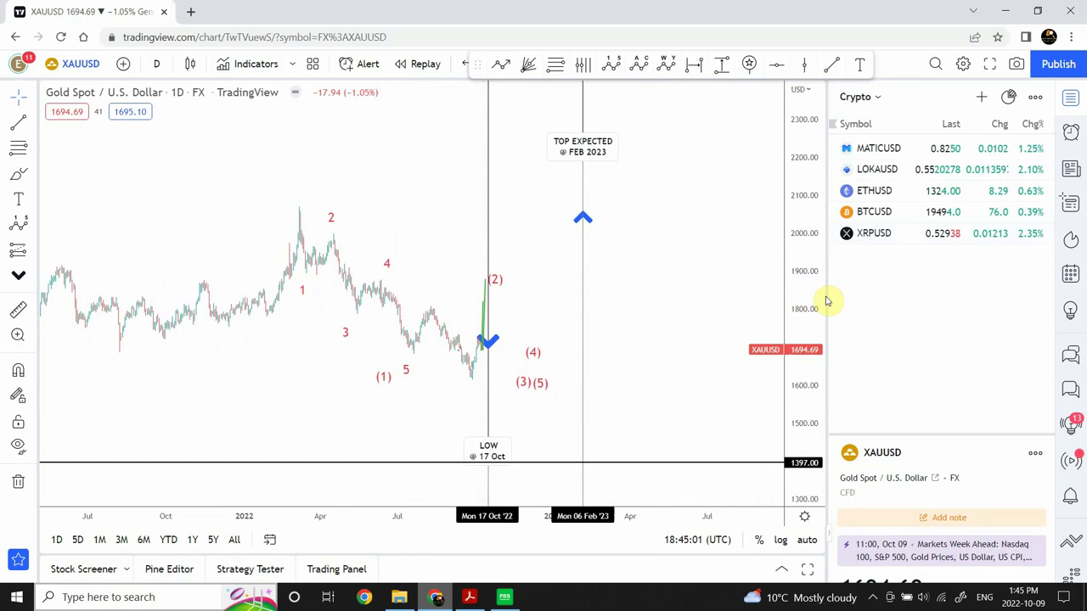
Step: Switch the watchlist from Crypto to Miners Gold and Silver and open the XAGUSD silver chart
click(877, 100)
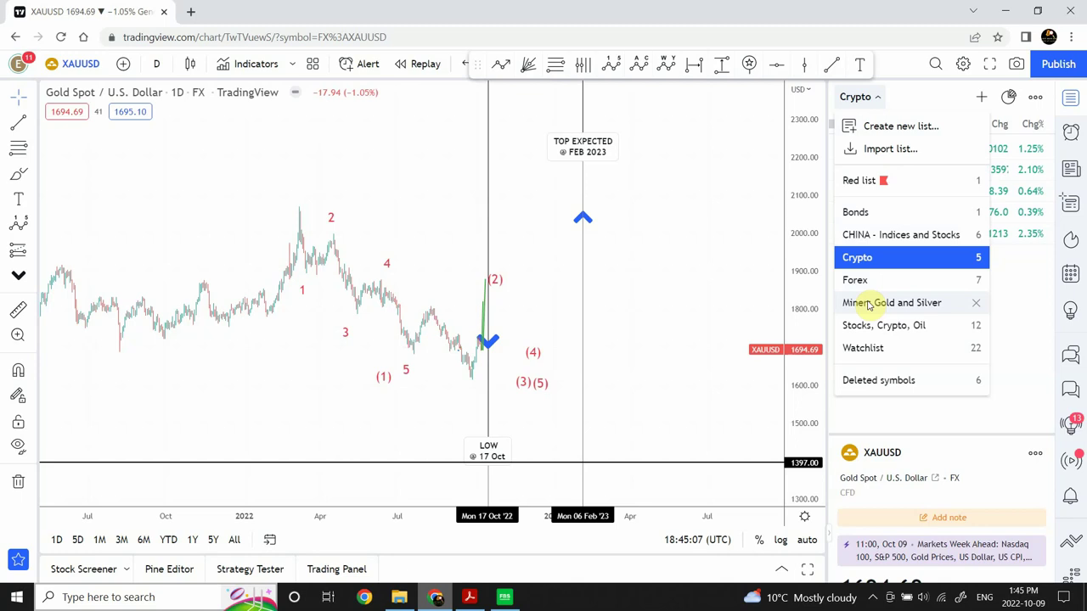
click(868, 303)
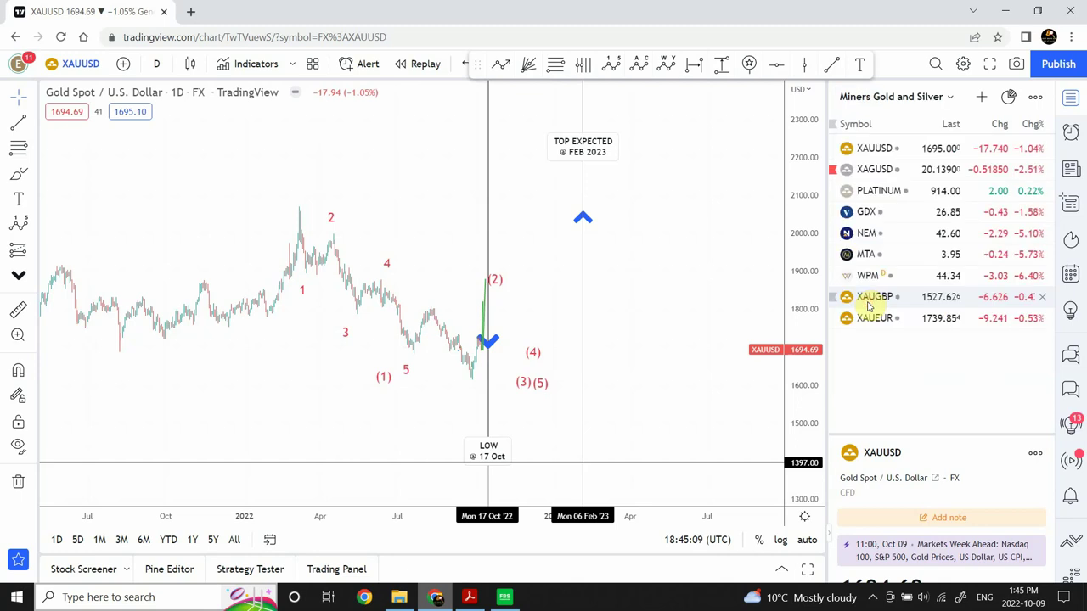
click(866, 171)
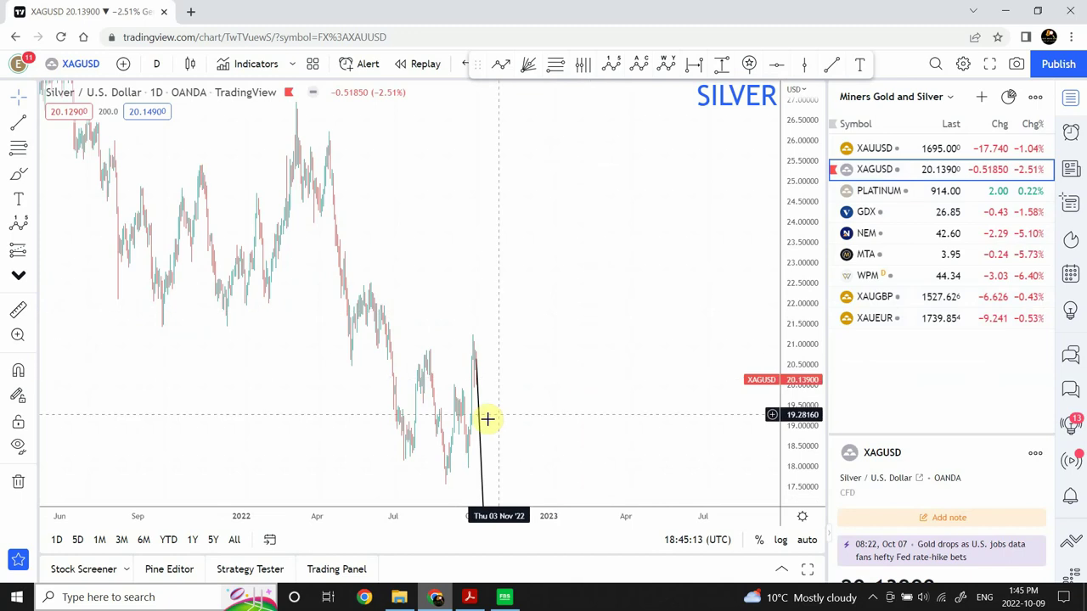
Step: Delete the steep black line falling from silver's latest price and widen the daily chart back to 2018
click(481, 450)
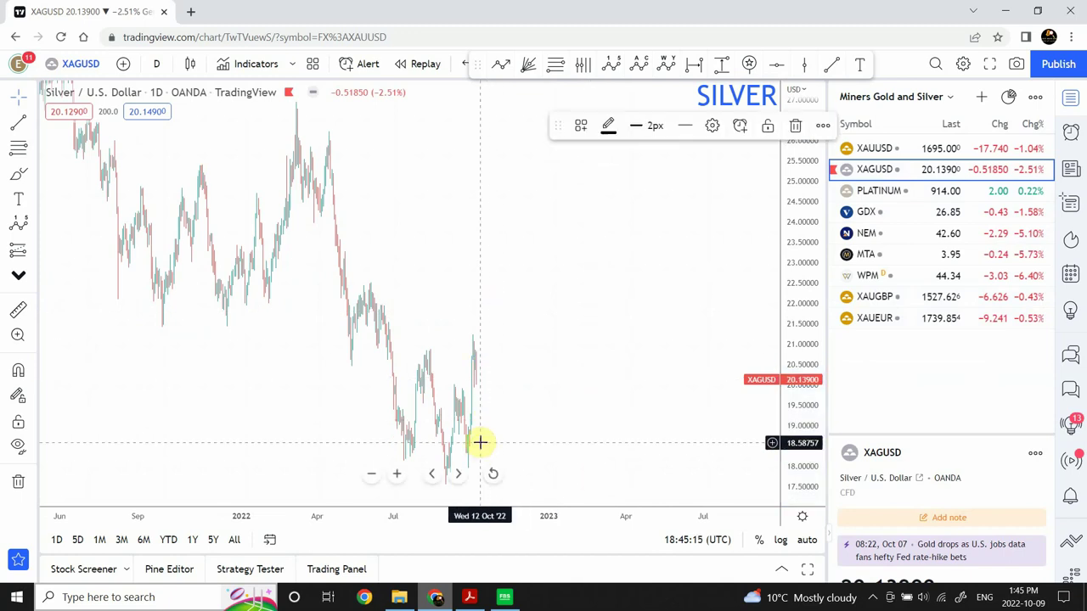
click(372, 474)
click(372, 474)
click(371, 473)
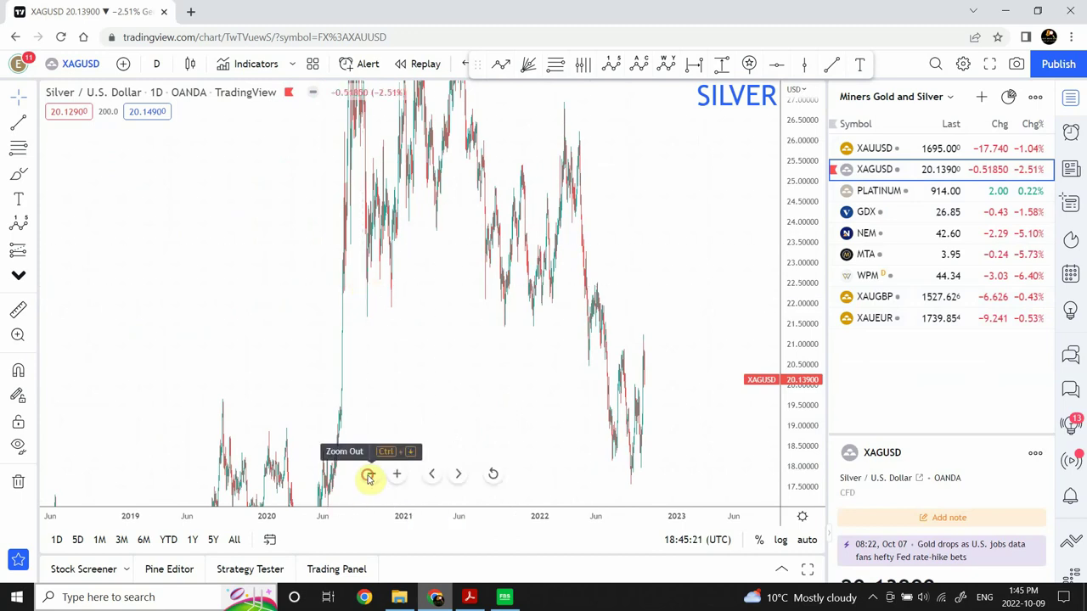
click(368, 475)
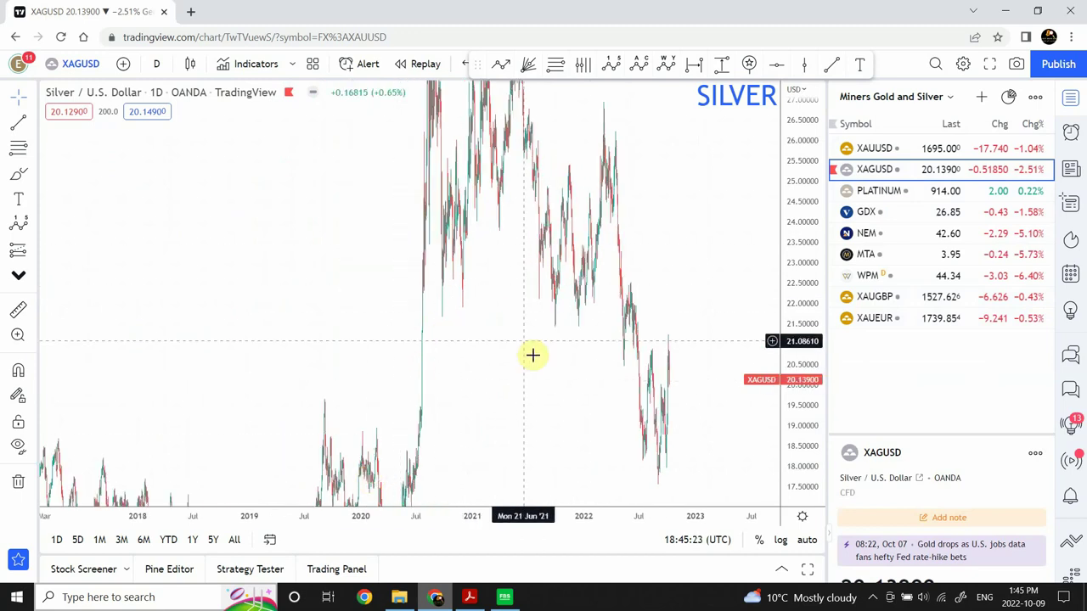
Step: Show silver on the weekly interval with automatic price scaling and examine the long-term W, X and Y wave count
click(158, 66)
click(192, 526)
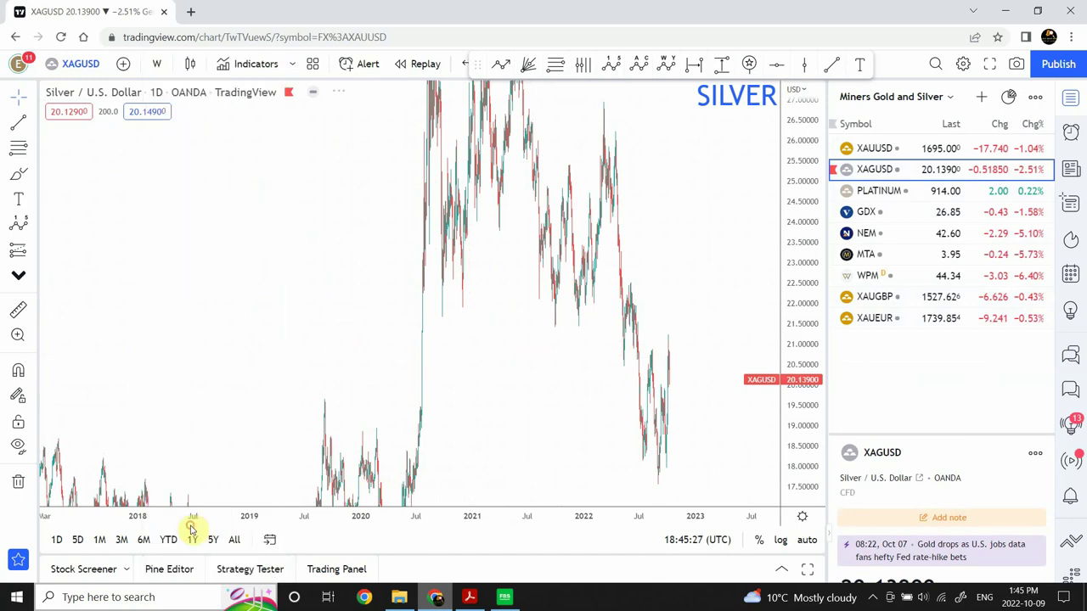
click(807, 541)
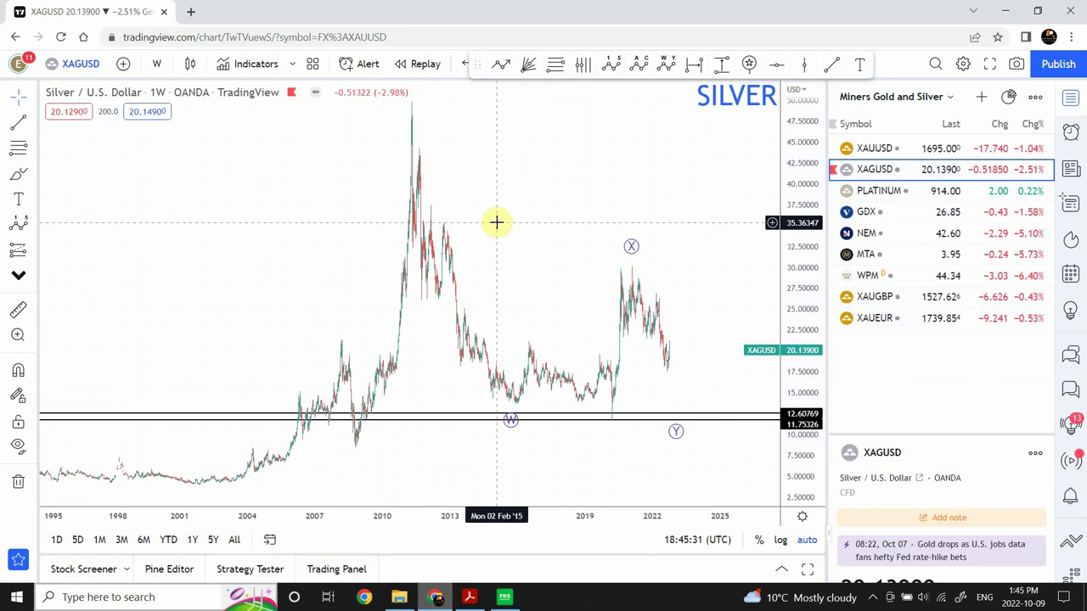
drag(497, 223, 404, 213)
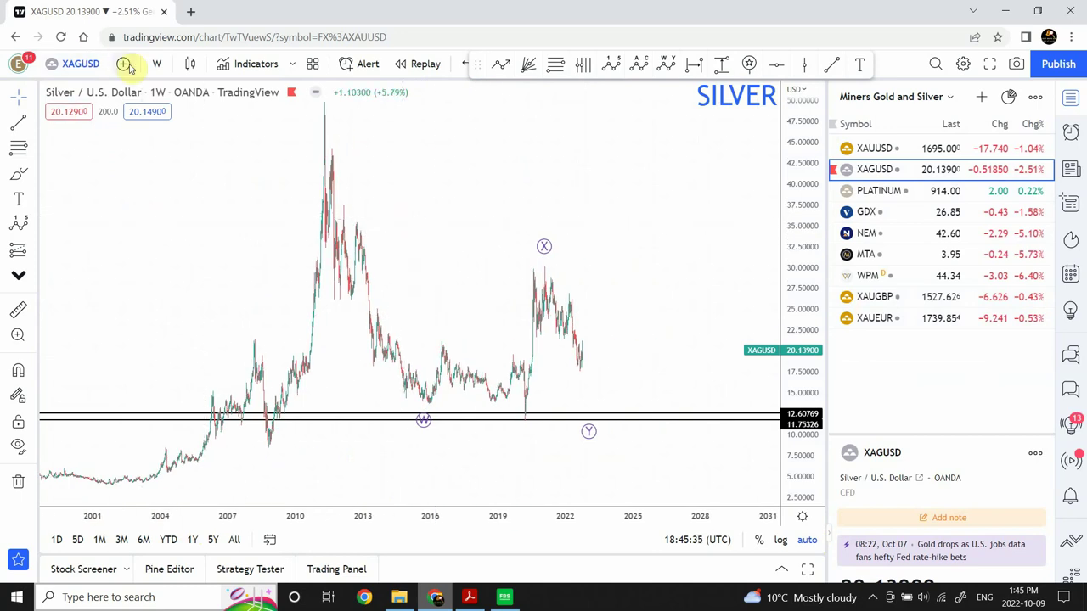
Step: Set the silver chart to the 1-day interval and examine the decline from the 2021 high
click(158, 65)
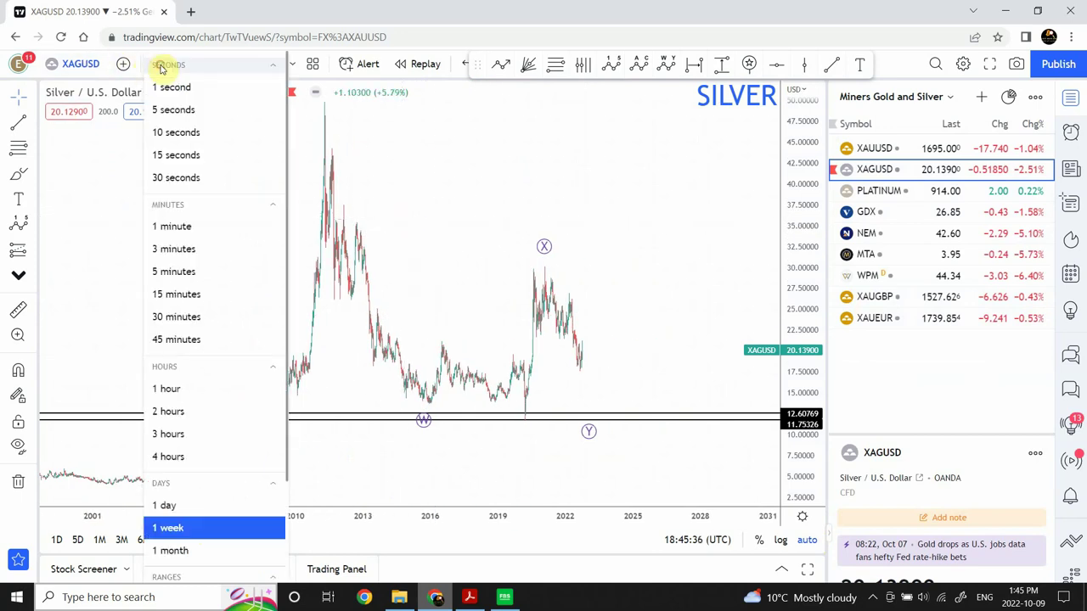
click(191, 507)
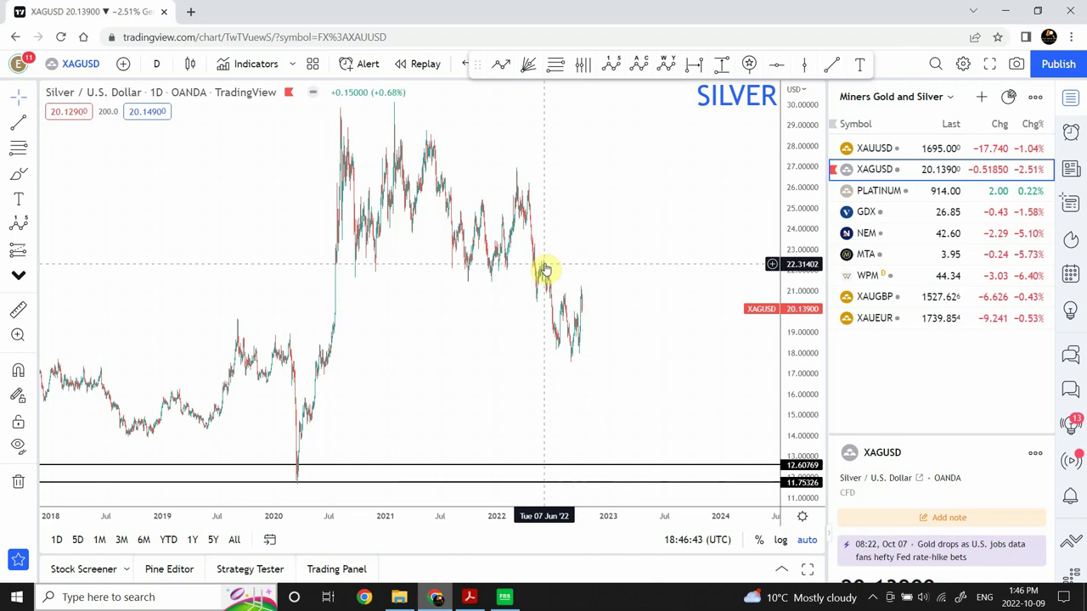
Step: Review the daily PLATINUM and GDX charts from the watchlist and return to PLATINUM
click(890, 193)
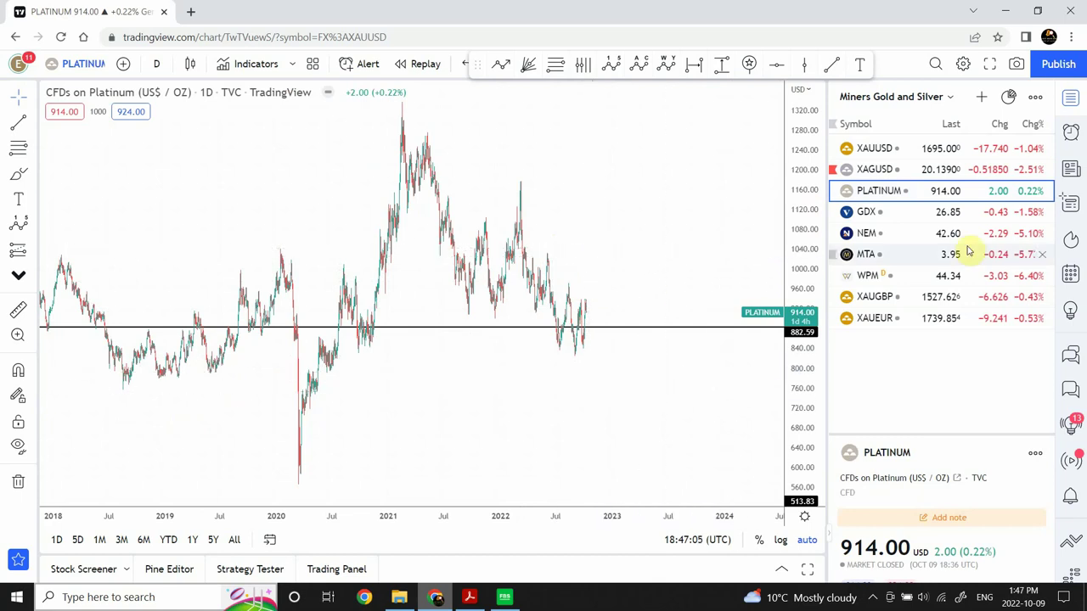
click(955, 213)
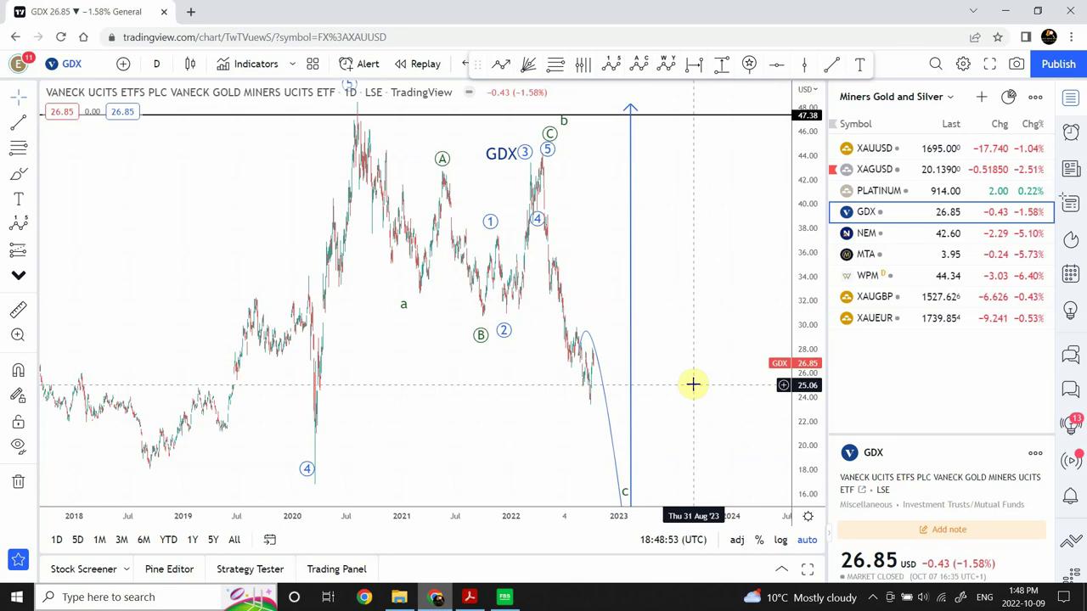
key(Up)
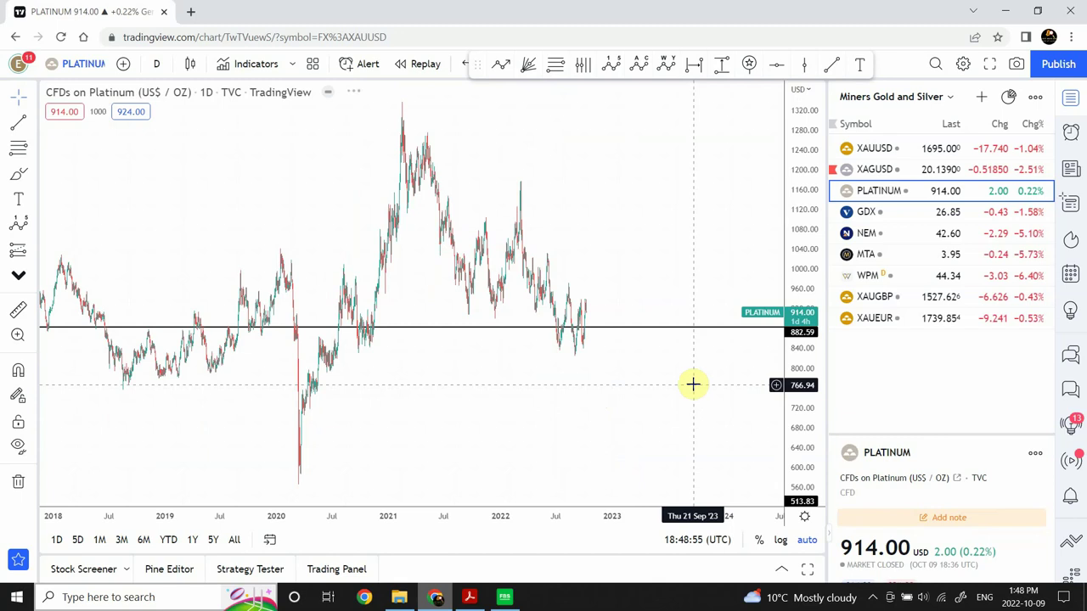